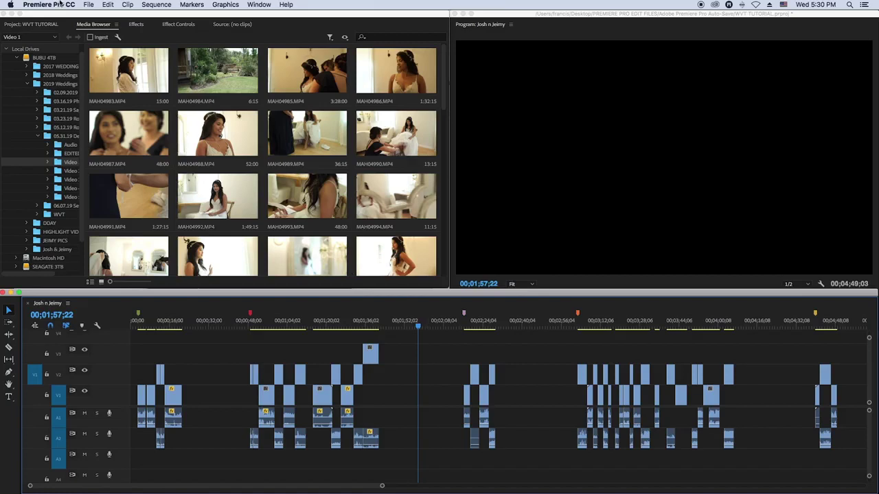
Open the File menu while the Josh n Jeimy sequence is on the timeline
{"action": "left_click", "coordinate": [87, 5]}
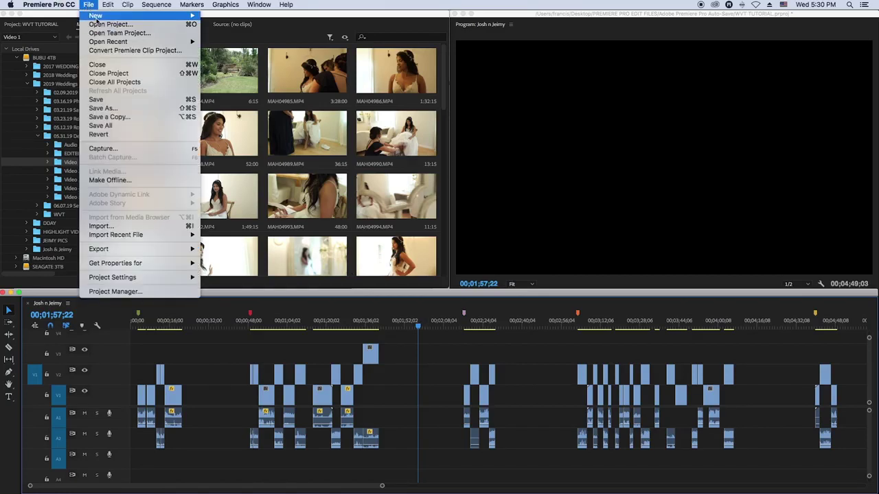
Create a new DSLR 1080p30 sequence named 'PP to FCPX wvt'
{"action": "mouse_move", "coordinate": [100, 16]}
{"action": "left_click", "coordinate": [221, 36]}
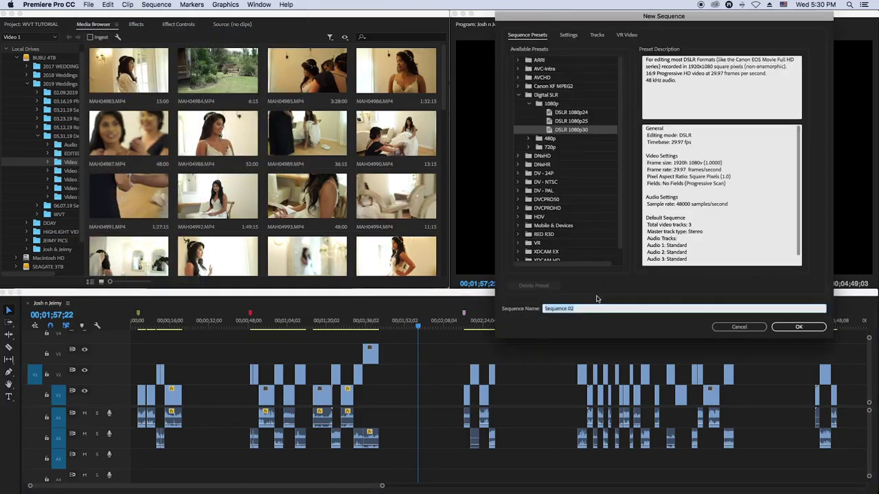
{"action": "left_click_drag", "start_coordinate": [586, 309], "coordinate": [540, 312]}
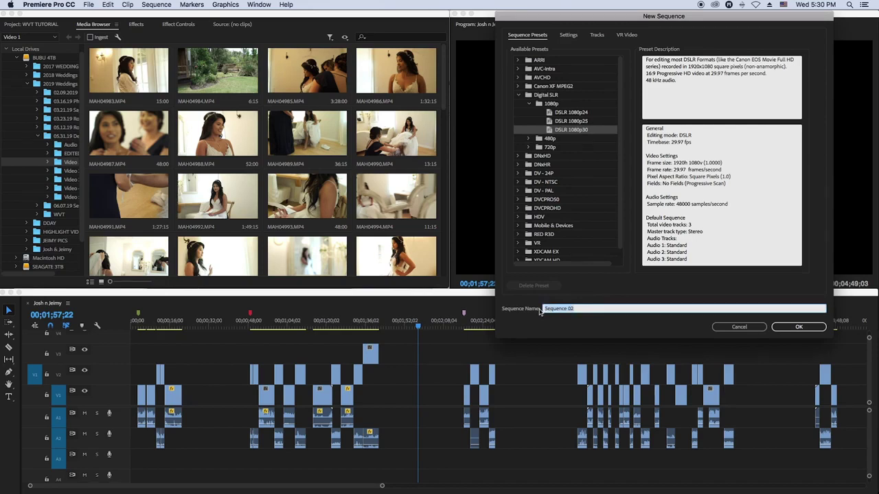
{"action": "type", "text": "PP to FCPX wvt"}
{"action": "left_click", "coordinate": [791, 327]}
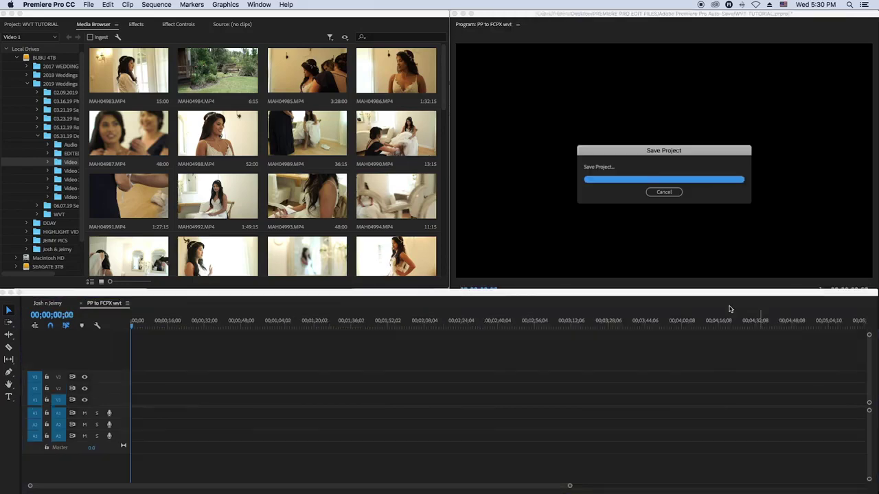
Copy the clip cluster around 00;03;17 in Josh n Jeimy into the PP to FCPX wvt sequence
{"action": "left_click", "coordinate": [59, 303]}
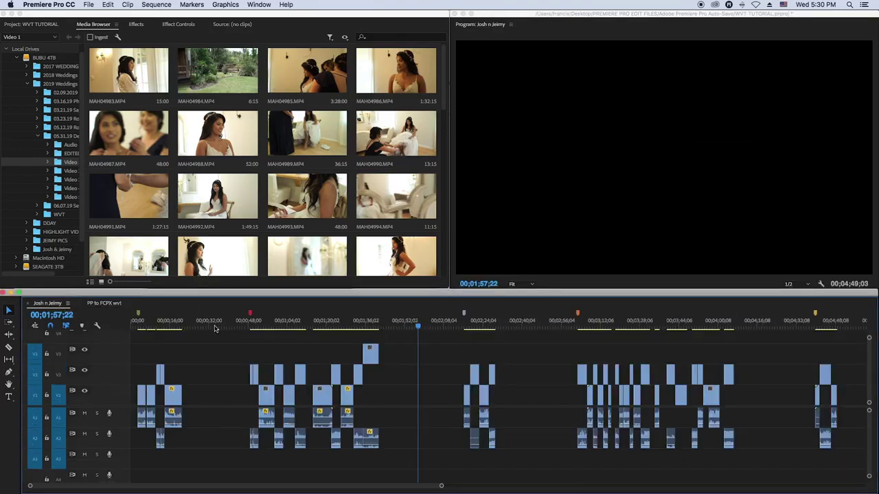
{"action": "left_click", "coordinate": [615, 324]}
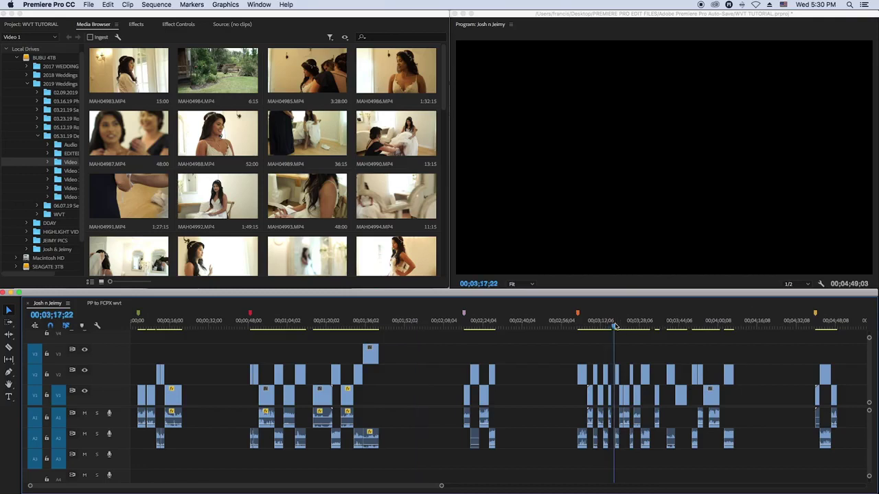
{"action": "left_click", "coordinate": [626, 325]}
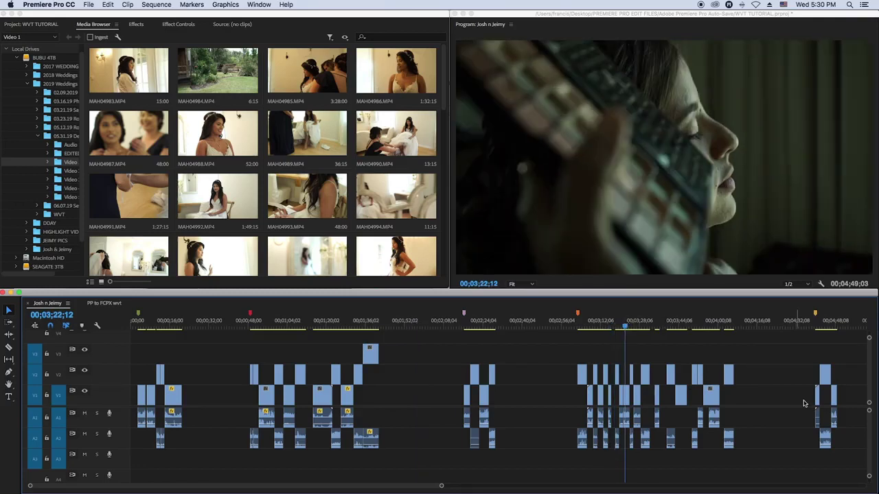
{"action": "left_click_drag", "start_coordinate": [763, 355], "coordinate": [506, 440]}
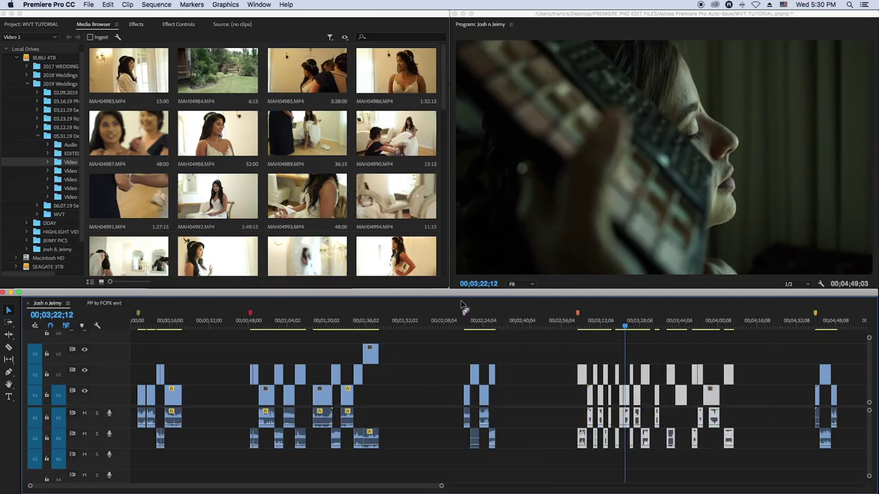
{"action": "left_click", "coordinate": [109, 304]}
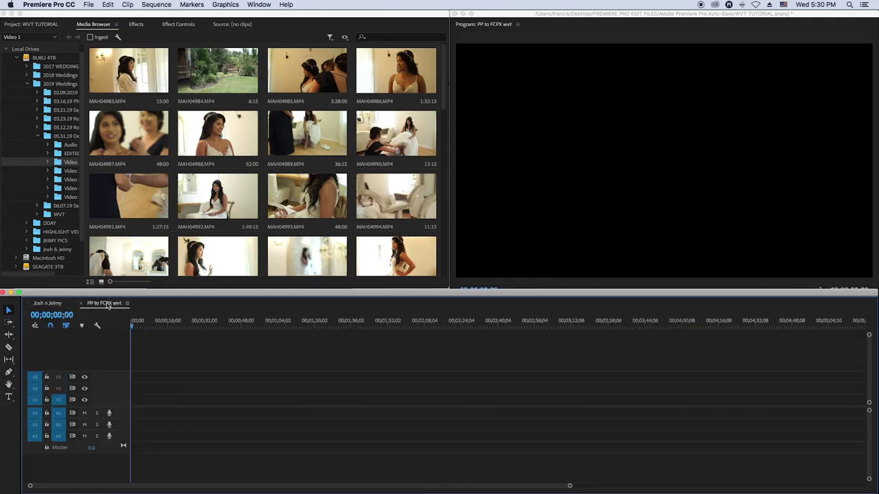
{"action": "key", "text": "super+v"}
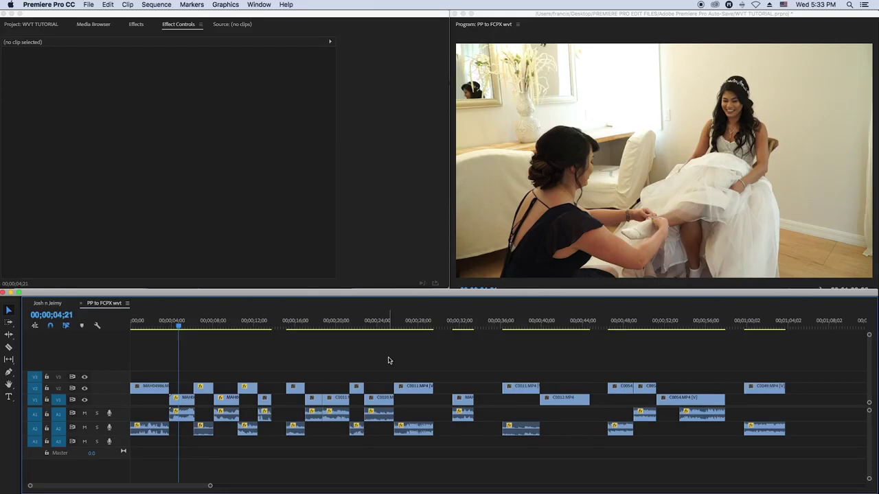
Scrub and play the pasted clips from 24 to 32 seconds, then return near eight seconds
{"action": "left_click", "coordinate": [379, 324]}
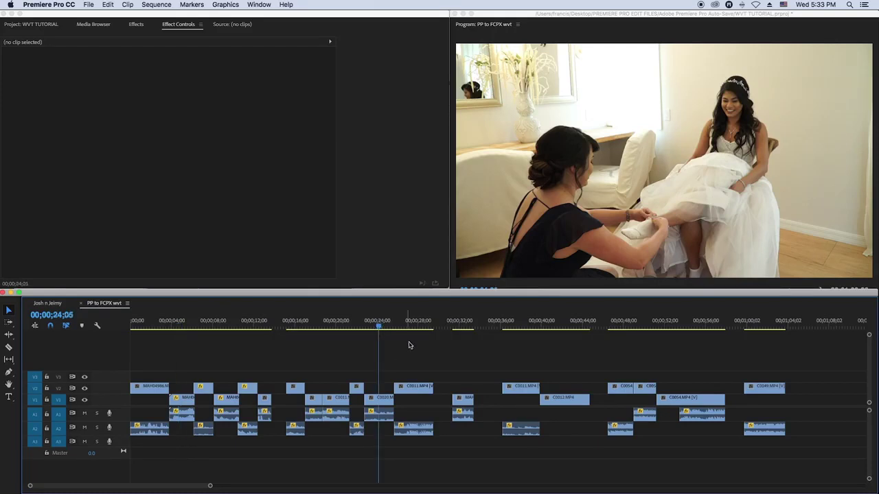
{"action": "left_click", "coordinate": [421, 324]}
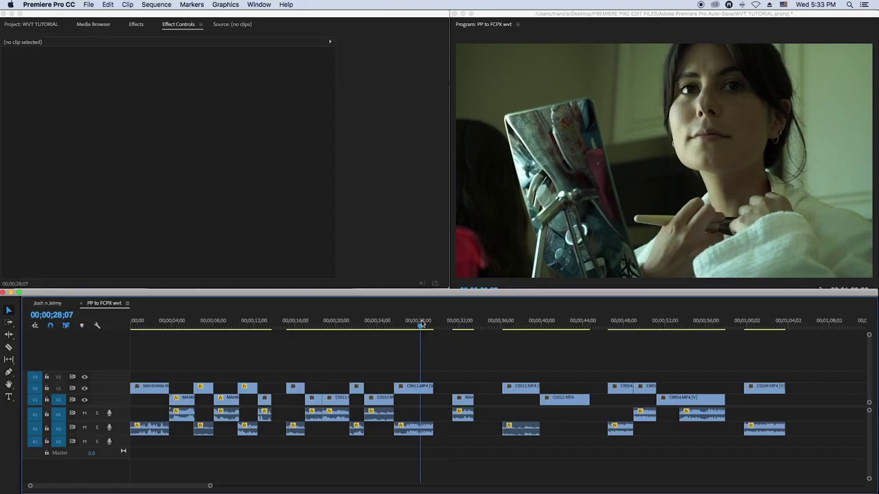
{"action": "key", "text": "space"}
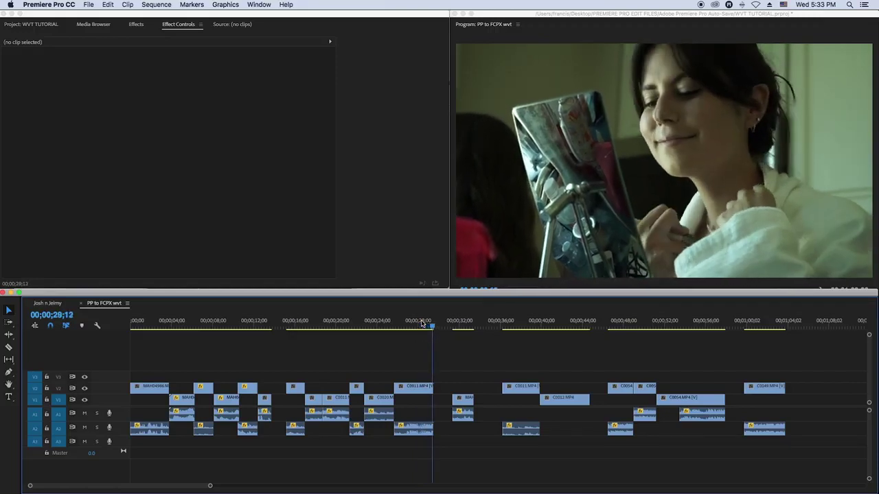
{"action": "left_click", "coordinate": [467, 324]}
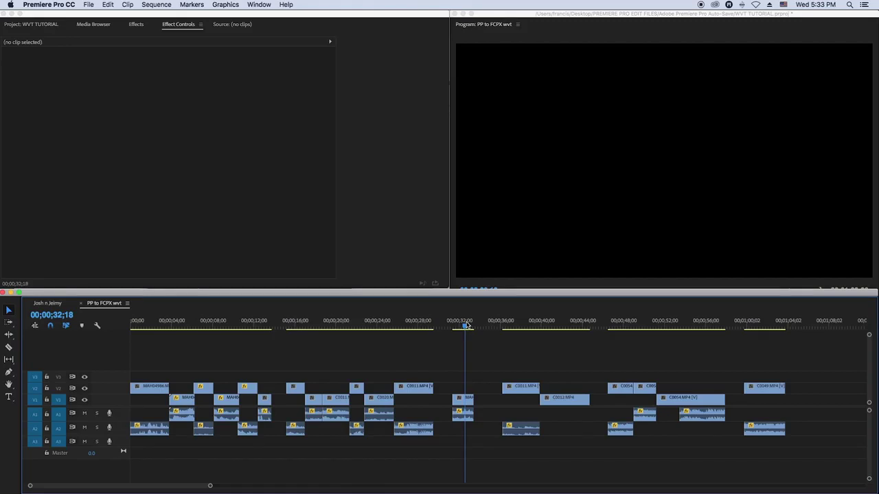
{"action": "left_click", "coordinate": [203, 324]}
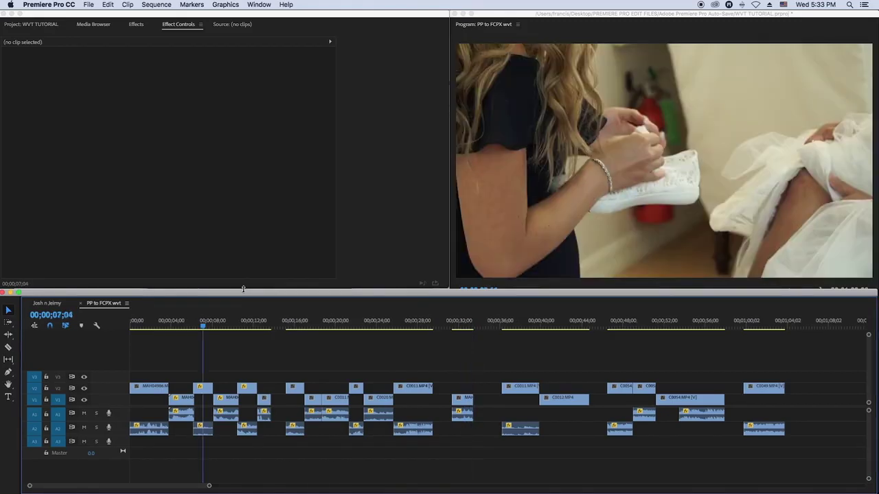
{"action": "key", "text": "Up"}
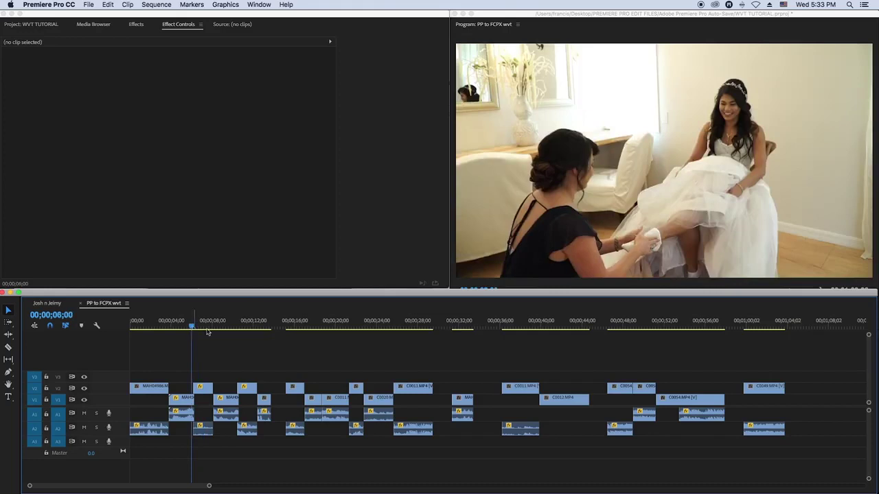
{"action": "left_click", "coordinate": [204, 327]}
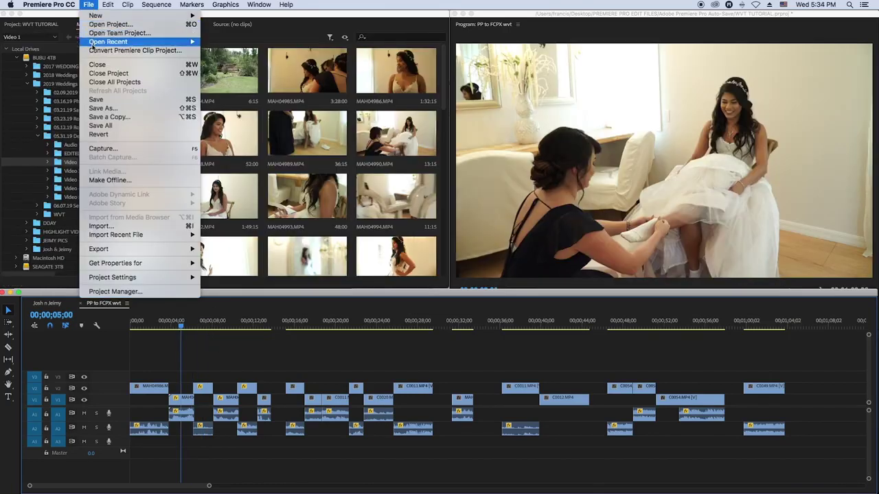
Export the sequence as Final Cut Pro XML 'PP to FCPX wvt' into WVT VIDEO HUB
{"action": "mouse_move", "coordinate": [121, 251]}
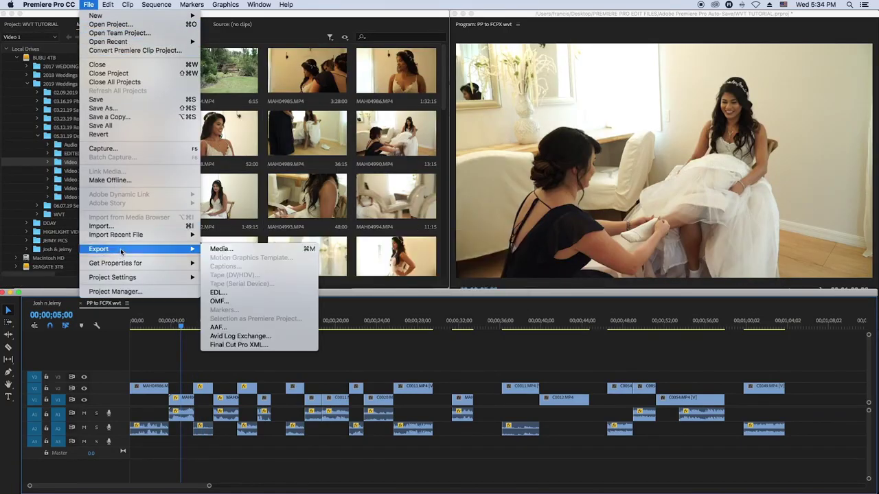
{"action": "left_click", "coordinate": [233, 348]}
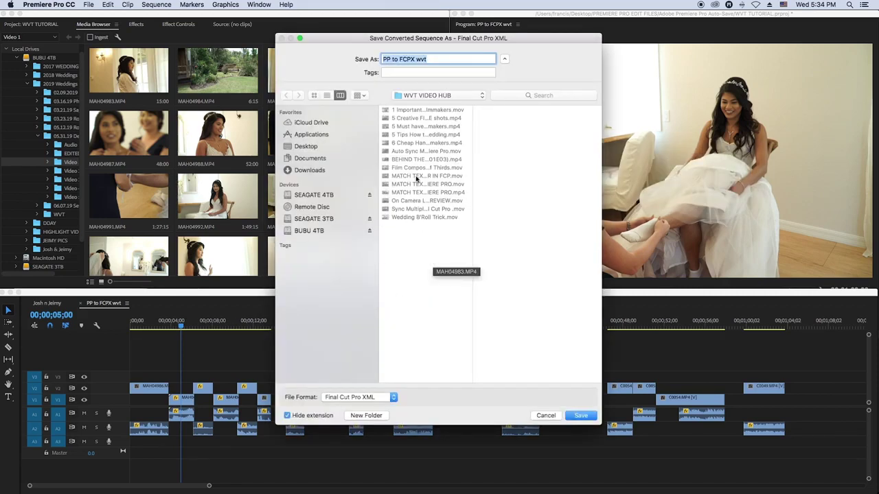
{"action": "left_click", "coordinate": [581, 416]}
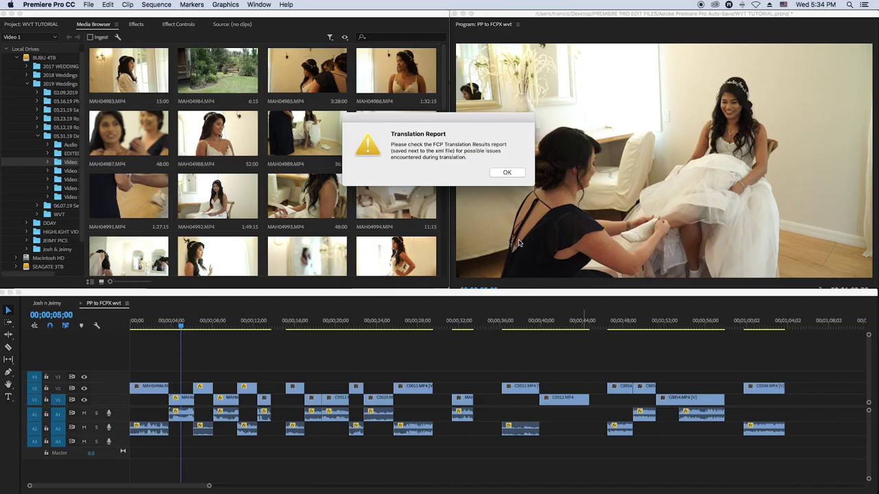
Close the Translation Report notice that followed the XML export
{"action": "key", "text": "Return"}
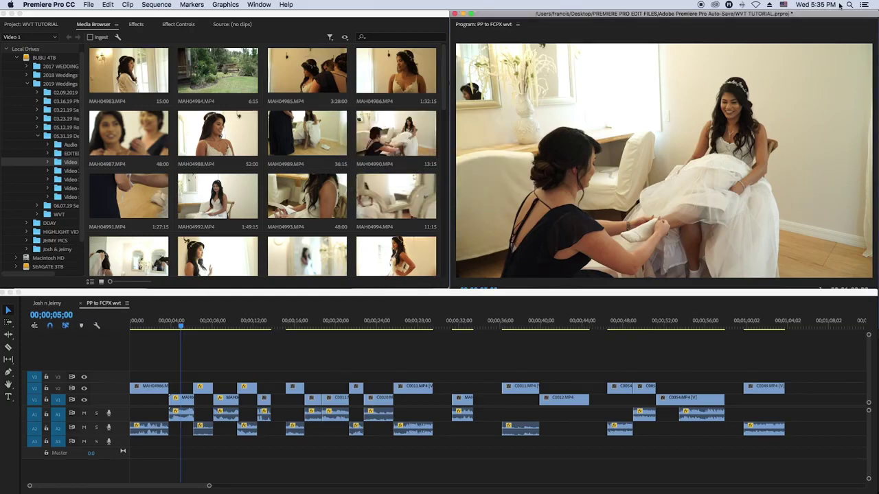
{"action": "mouse_move", "coordinate": [304, 477]}
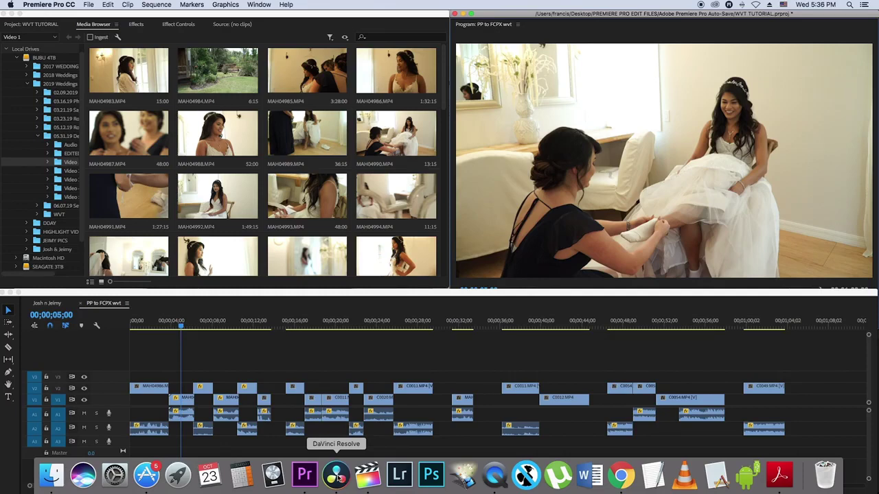
Review the SendToX XML converter page in the App Store, then switch back
{"action": "left_click", "coordinate": [151, 479]}
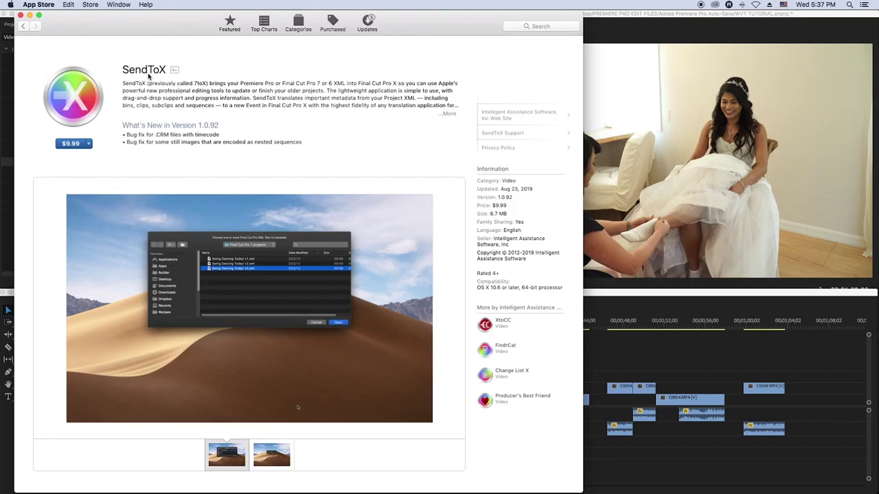
{"action": "scroll", "coordinate": [158, 130], "scroll_direction": "down", "scroll_amount": 2}
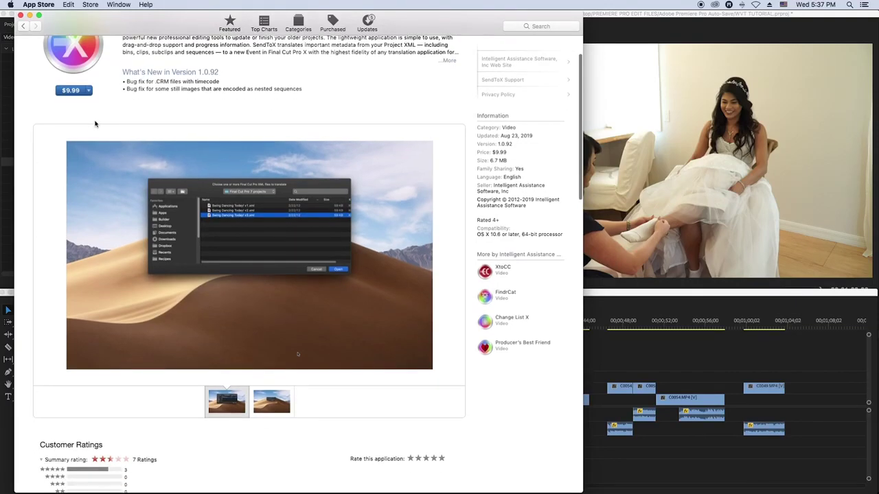
{"action": "scroll", "coordinate": [96, 123], "scroll_direction": "up", "scroll_amount": 2}
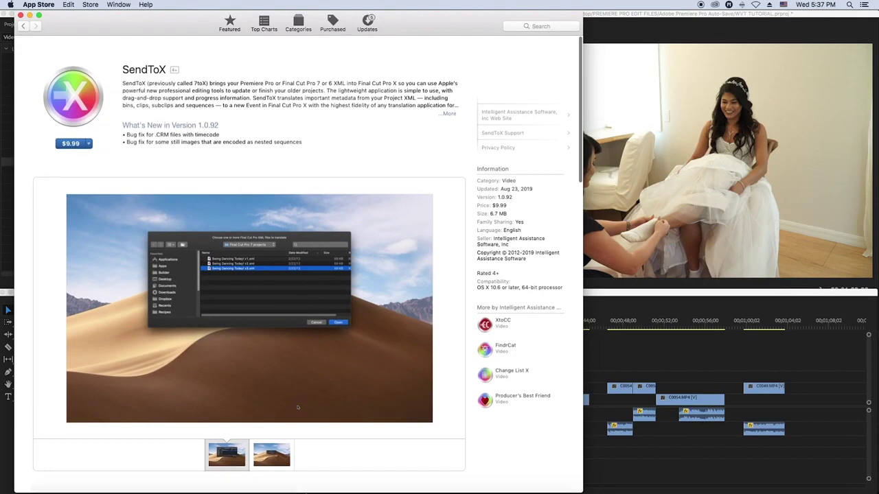
{"action": "mouse_move", "coordinate": [337, 481]}
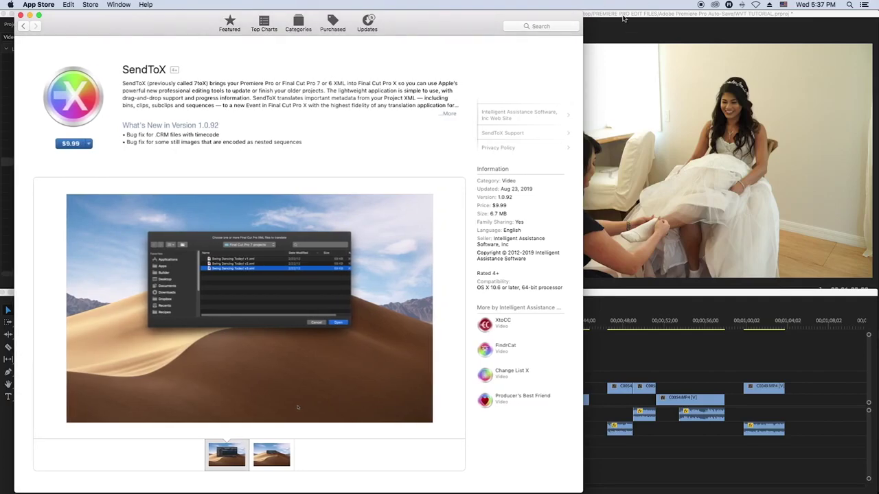
{"action": "left_click", "coordinate": [624, 17]}
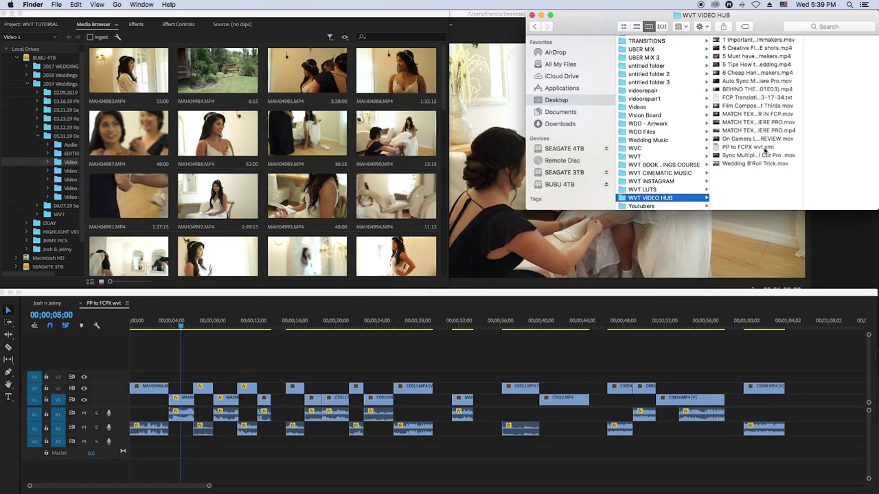
Select PP to FCPX wvt.xml in Finder, then launch and quit Microsoft Word
{"action": "left_click", "coordinate": [755, 149]}
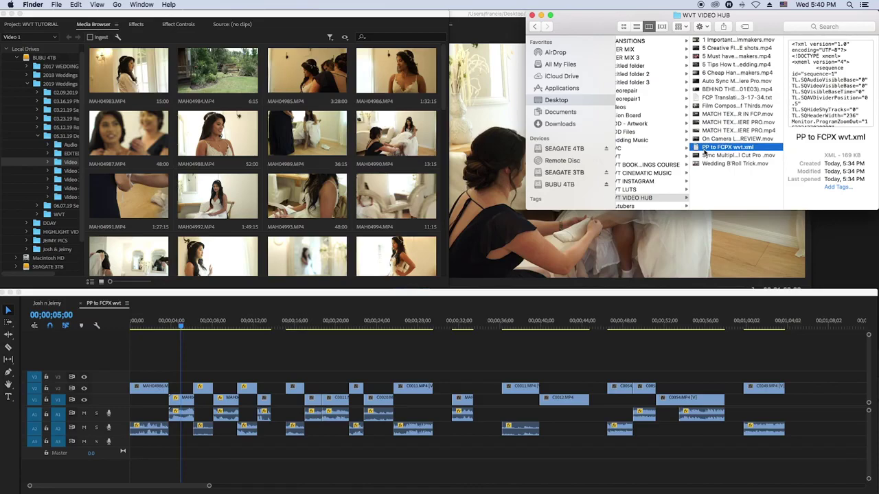
{"action": "mouse_move", "coordinate": [592, 480]}
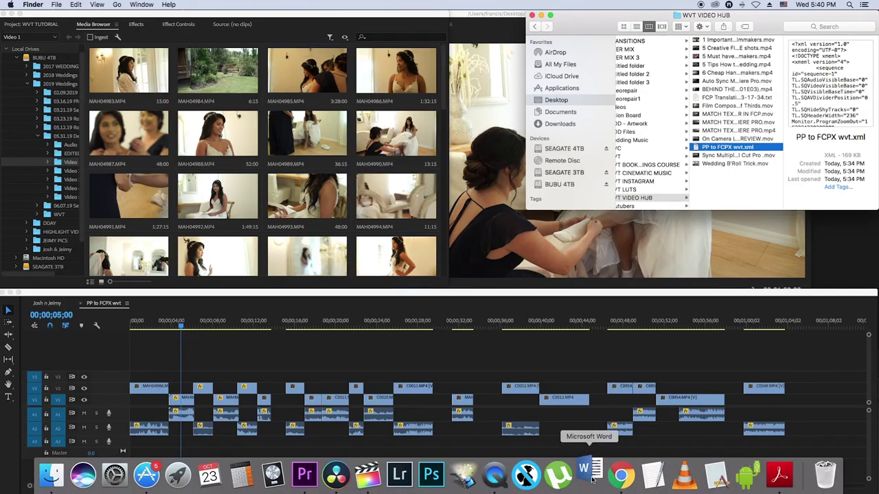
{"action": "left_click", "coordinate": [591, 481]}
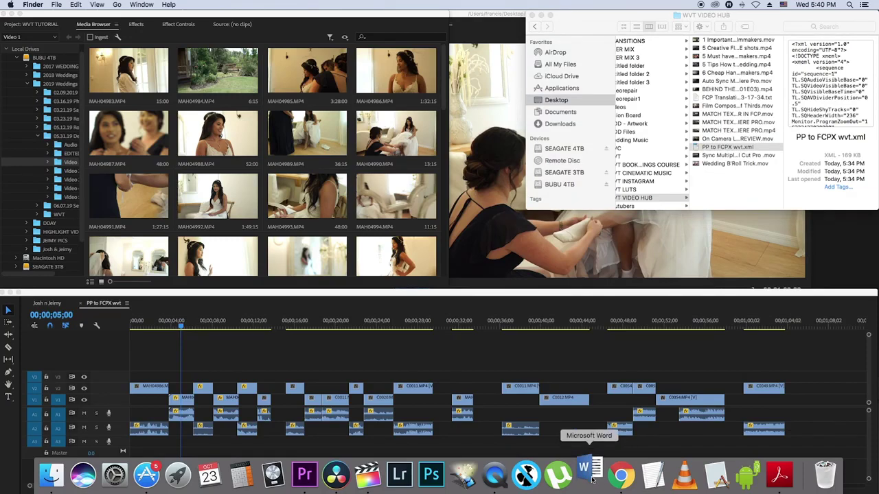
{"action": "right_click", "coordinate": [594, 475]}
{"action": "left_click", "coordinate": [602, 437]}
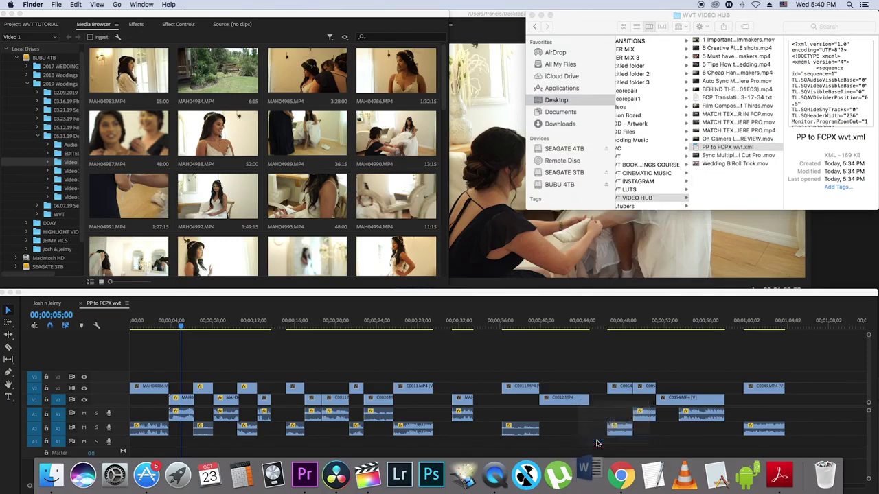
{"action": "mouse_move", "coordinate": [595, 482]}
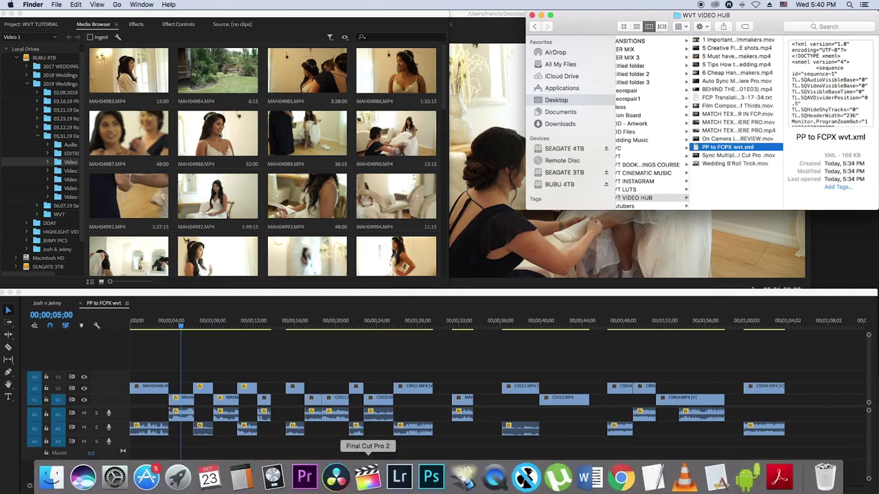
Go back to WVT VIDEO HUB and reselect PP to FCPX wvt.xml to show its preview
{"action": "left_click", "coordinate": [733, 180]}
{"action": "left_click", "coordinate": [743, 148]}
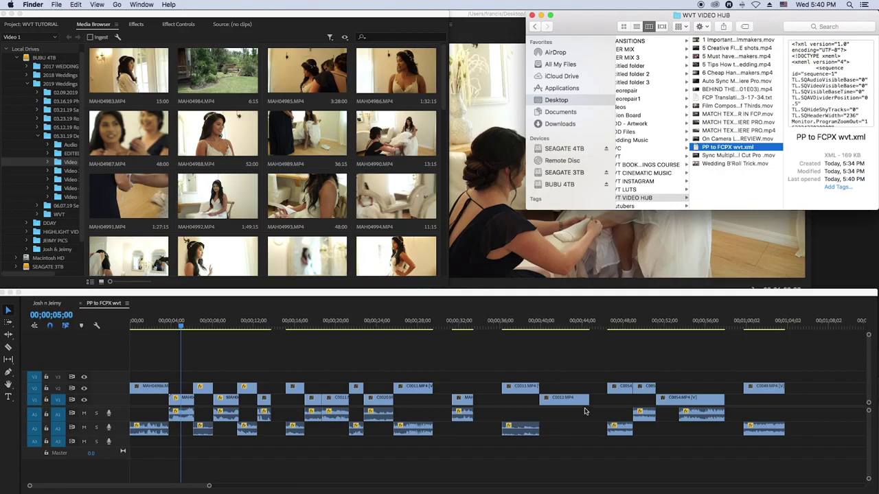
{"action": "mouse_move", "coordinate": [557, 480]}
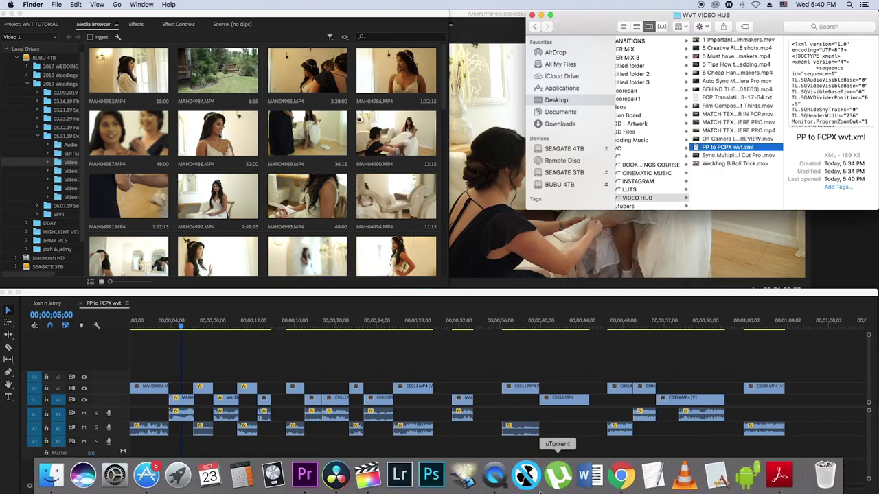
Launch DaVinci Resolve and move its window up to the top of the screen
{"action": "left_click", "coordinate": [338, 479]}
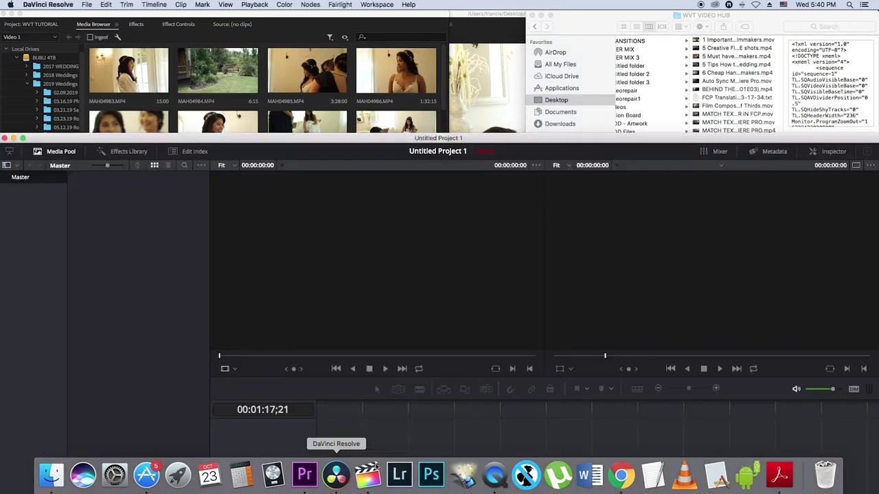
{"action": "left_click_drag", "start_coordinate": [657, 139], "coordinate": [652, 11]}
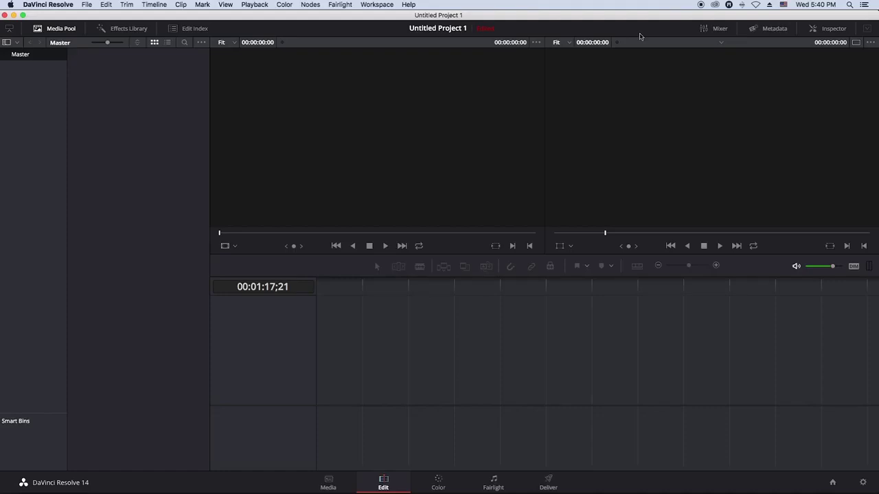
{"action": "mouse_move", "coordinate": [459, 149]}
Import PP to FCPX wvt.xml via Import AAF, EDL, XML and accept the Load XML settings
{"action": "left_click", "coordinate": [87, 5]}
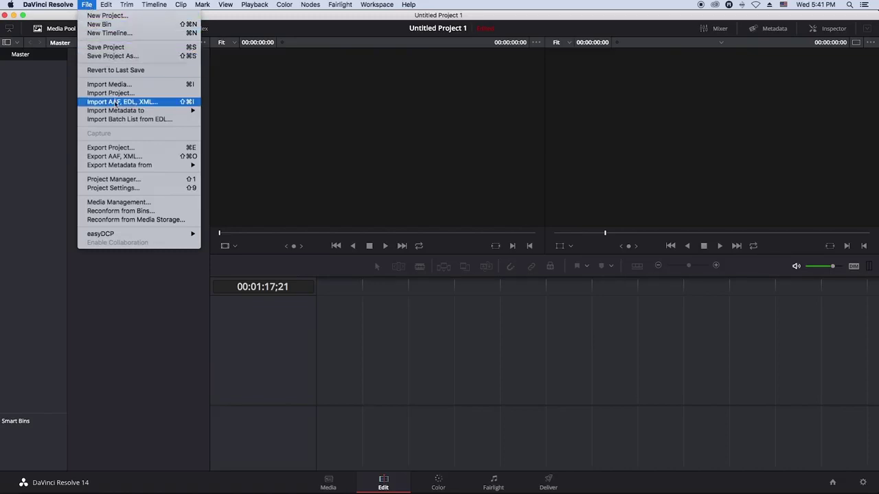
{"action": "left_click", "coordinate": [143, 103]}
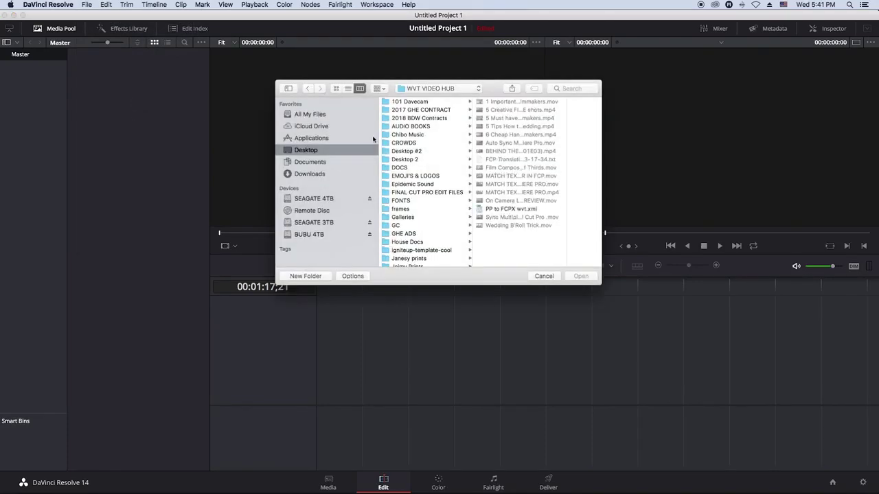
{"action": "left_click", "coordinate": [520, 213]}
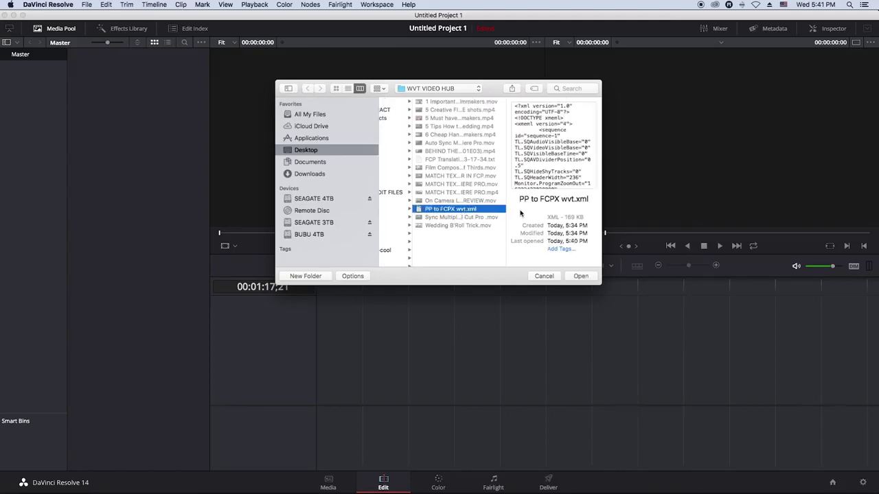
{"action": "left_click", "coordinate": [581, 276]}
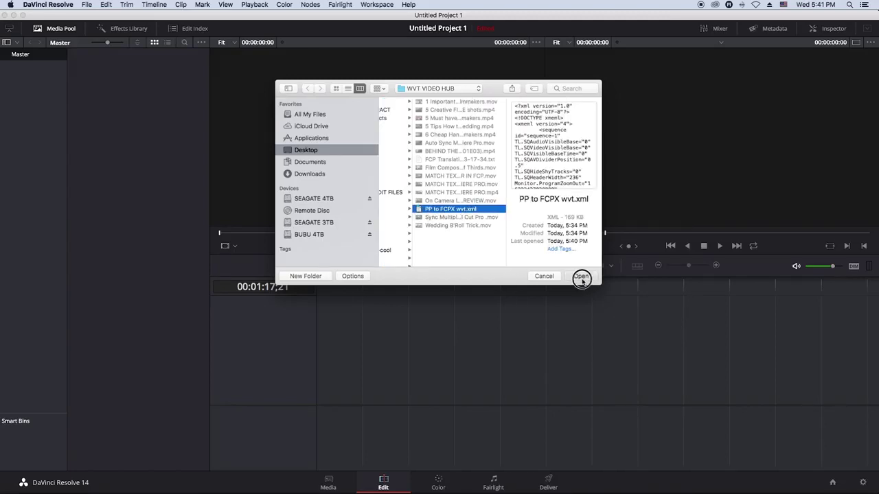
{"action": "left_click", "coordinate": [537, 372]}
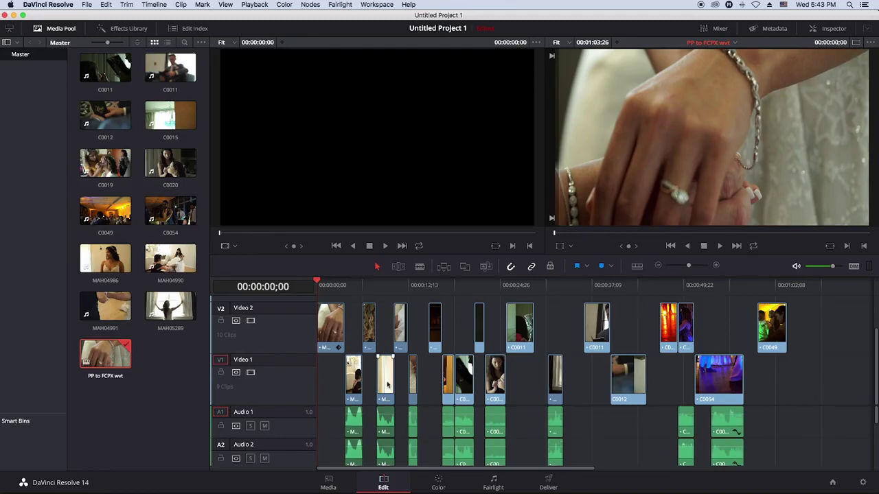
Play the imported timeline from 00:00:24:13 and stop at 00:00:24:20
{"action": "scroll", "coordinate": [559, 362], "scroll_direction": "right", "scroll_amount": 10}
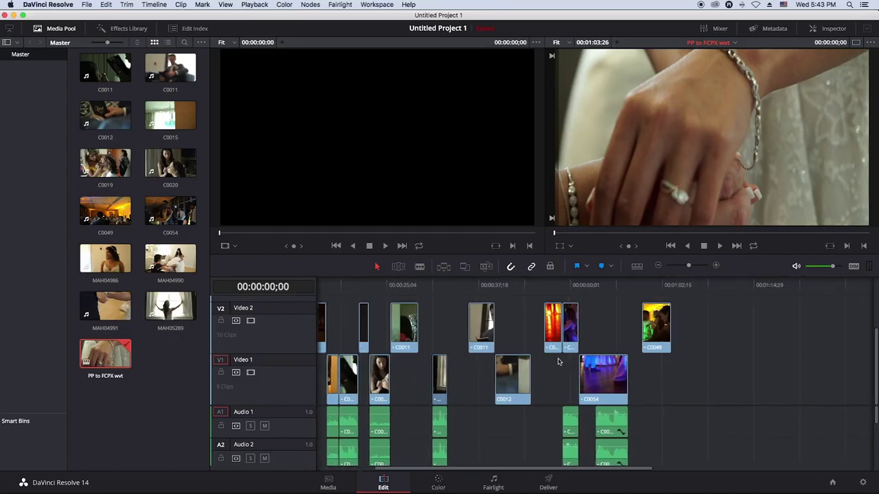
{"action": "scroll", "coordinate": [558, 362], "scroll_direction": "left", "scroll_amount": 10}
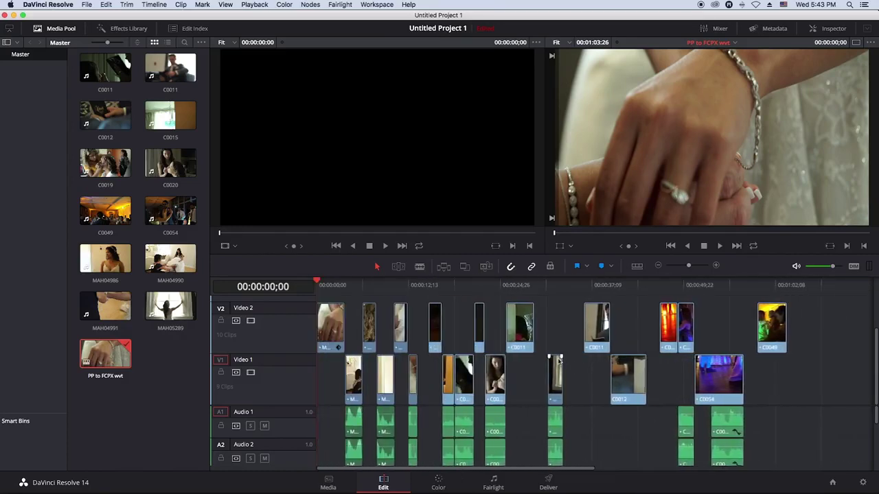
{"action": "left_click", "coordinate": [488, 287]}
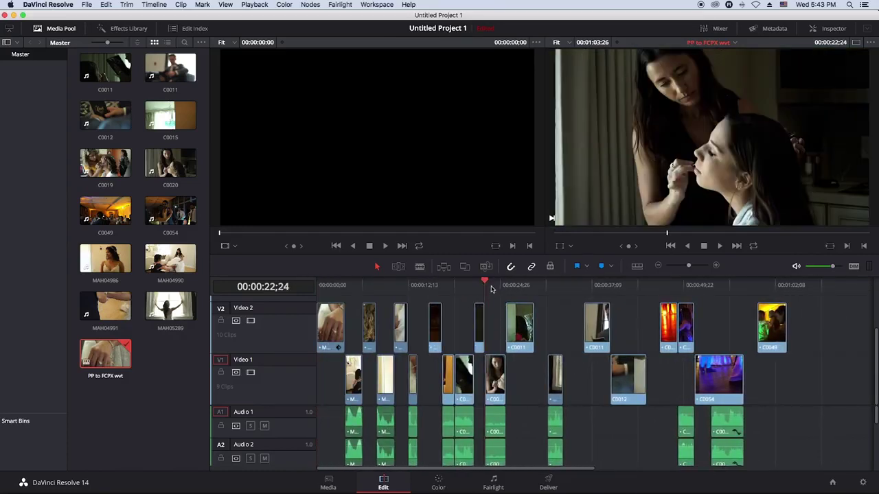
{"action": "left_click", "coordinate": [497, 288]}
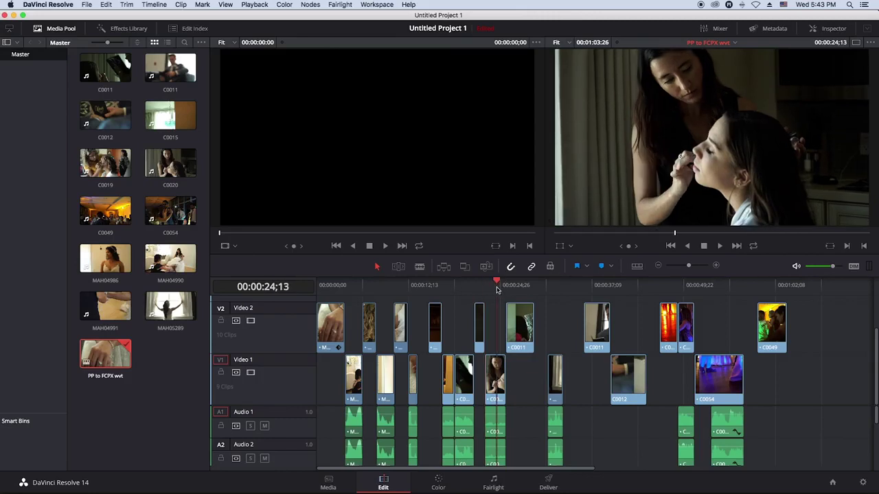
{"action": "key", "text": "space"}
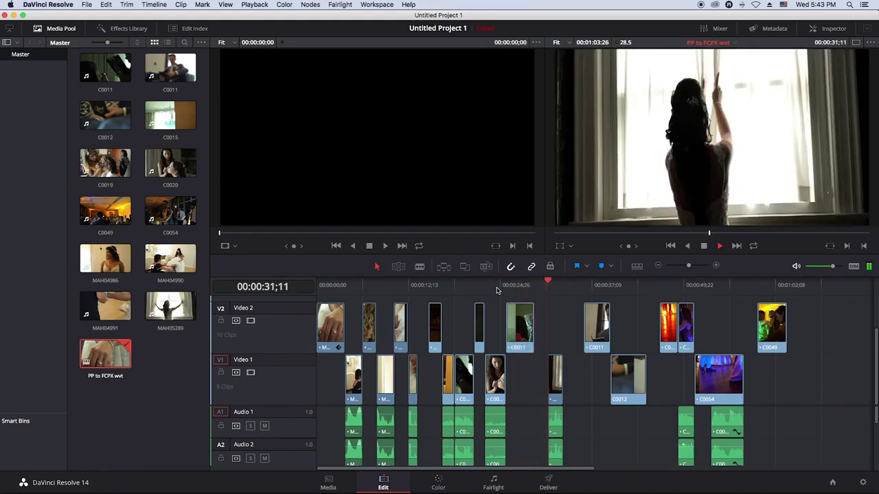
{"action": "left_click", "coordinate": [498, 288]}
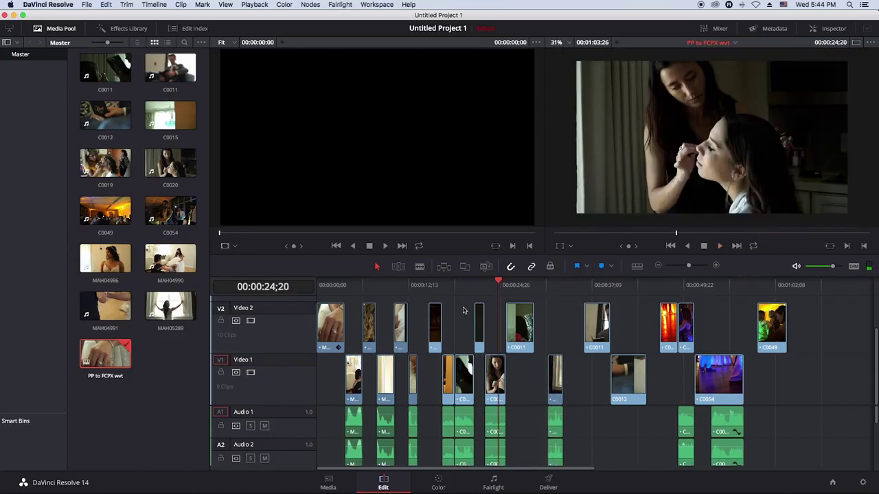
Save the timeline from Export AAF, XML as FCPXML 1.6 Files (*.fcpxml) into WVT VIDEO HUB
{"action": "mouse_move", "coordinate": [420, 489]}
{"action": "left_click", "coordinate": [87, 5]}
{"action": "left_click", "coordinate": [132, 160]}
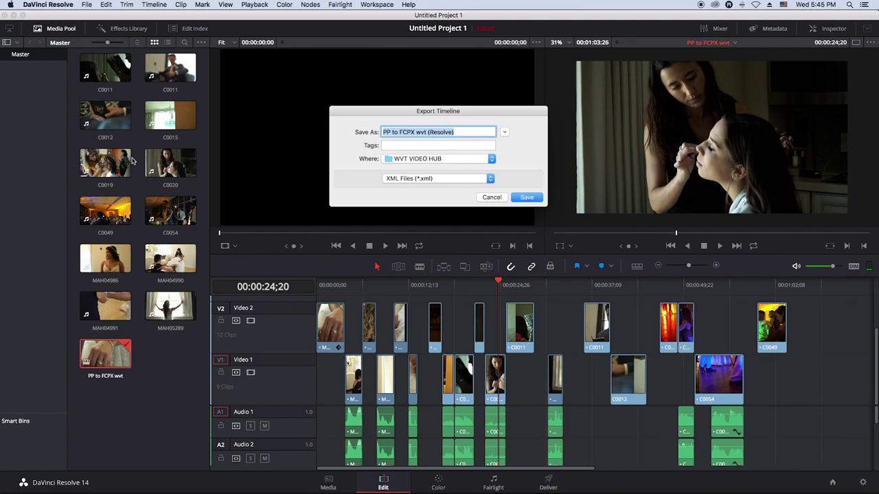
{"action": "left_click", "coordinate": [491, 180]}
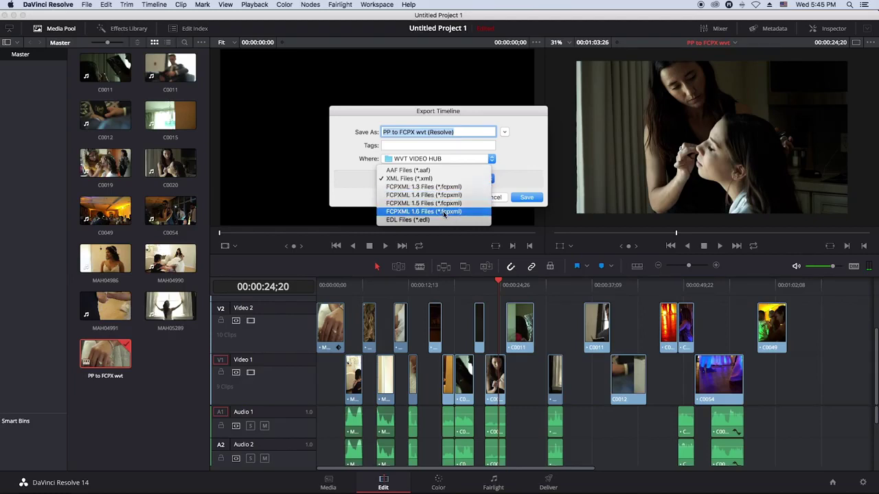
{"action": "left_click", "coordinate": [447, 213]}
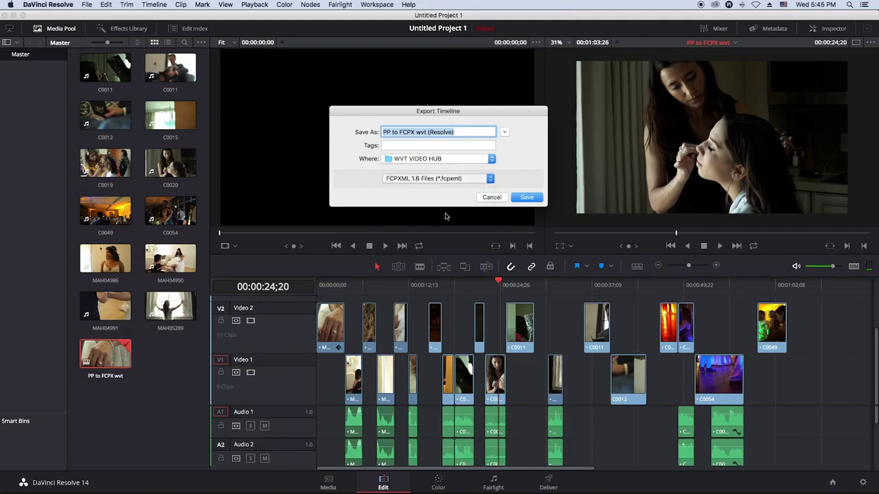
{"action": "left_click", "coordinate": [536, 199]}
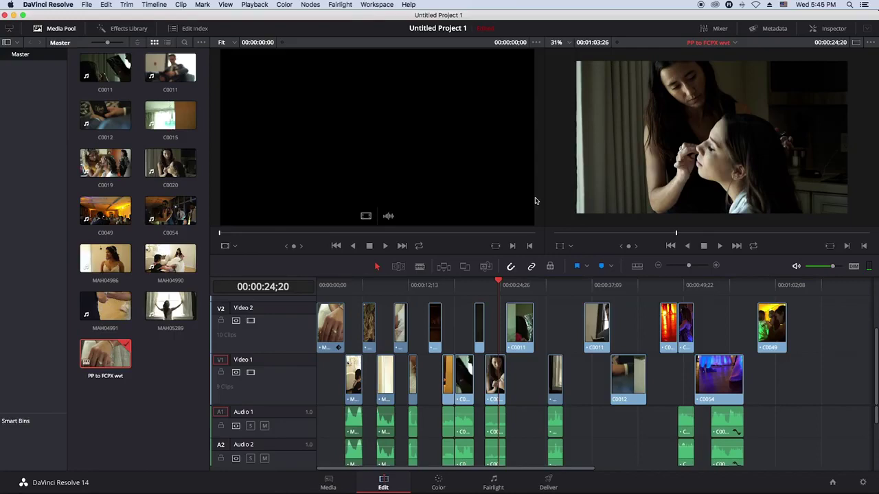
Bring the WVT VIDEO HUB folder forward and select the Resolve fcpxml export, keeping its name
{"action": "left_click", "coordinate": [767, 9]}
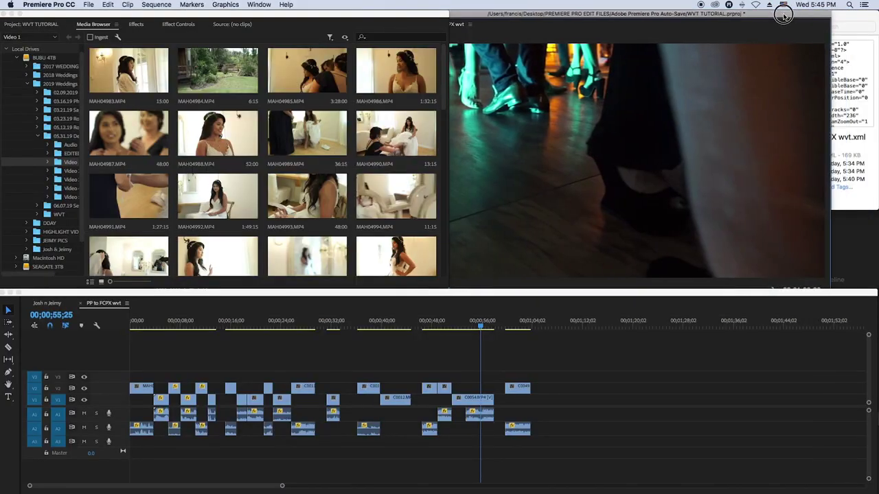
{"action": "left_click", "coordinate": [830, 19]}
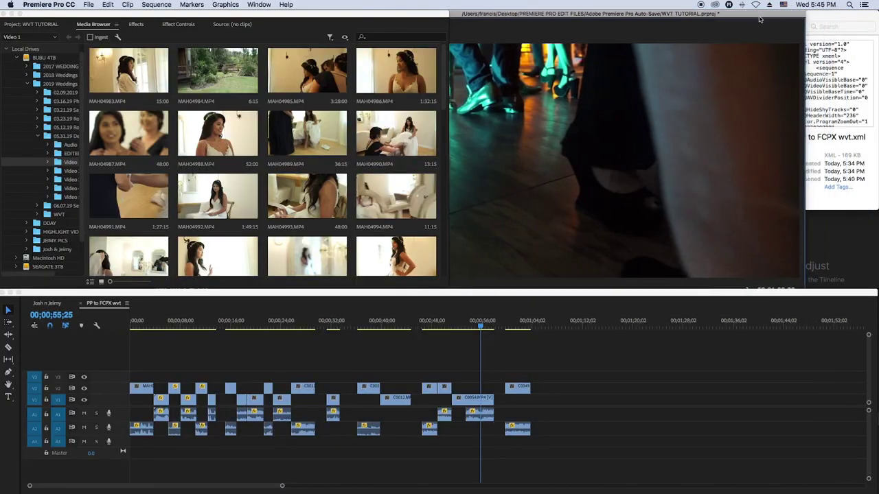
{"action": "left_click", "coordinate": [859, 18]}
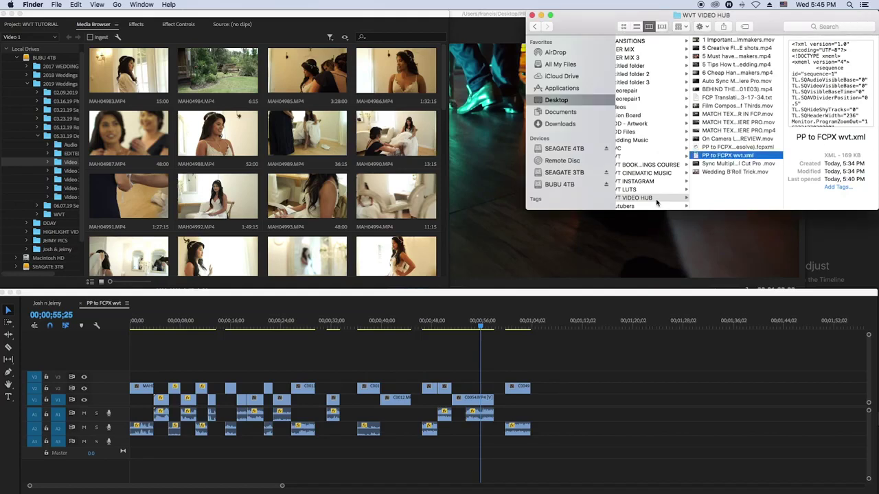
{"action": "left_click", "coordinate": [735, 148]}
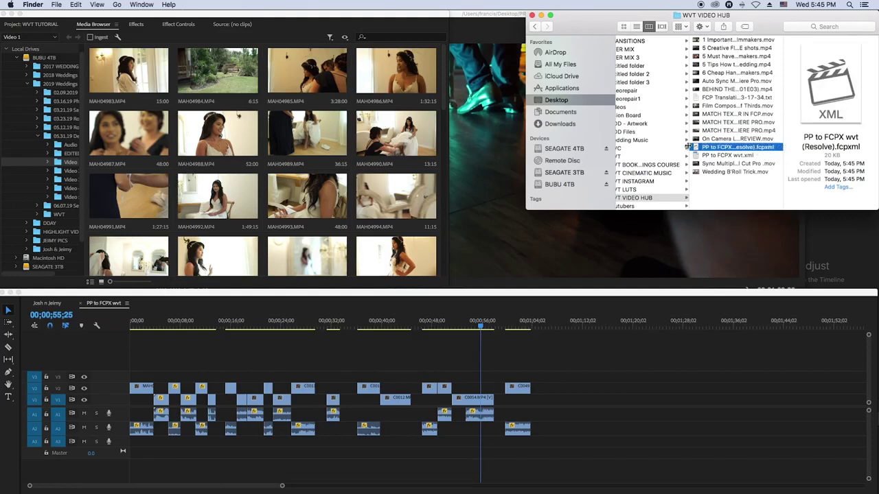
{"action": "left_click", "coordinate": [722, 150]}
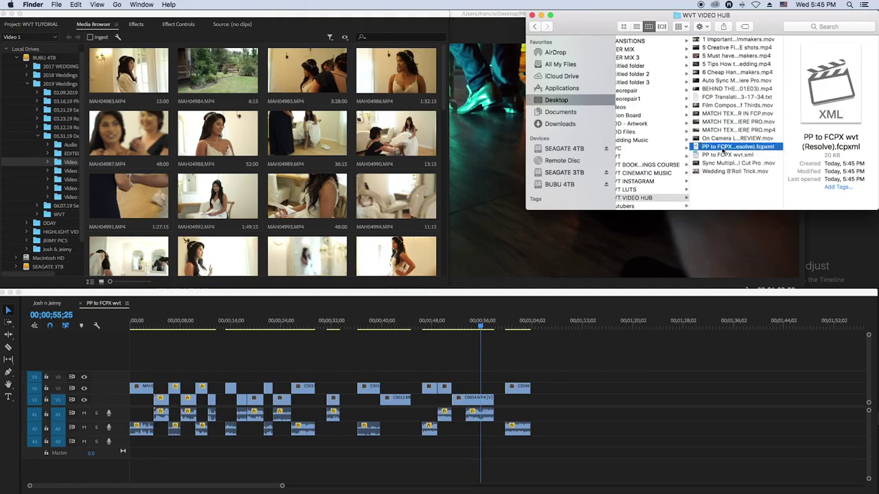
{"action": "key", "text": "Escape"}
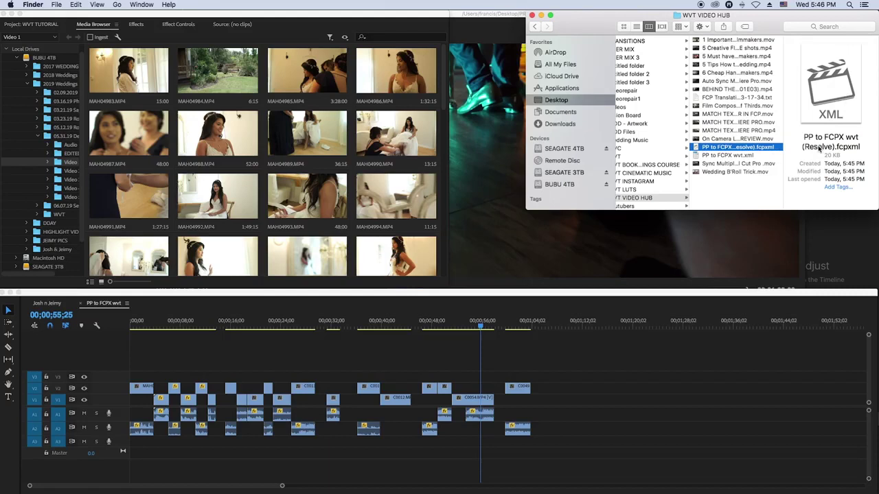
Compare with the original Premiere XML, then open PP to FCPX wvt (Resolve).fcpxml in Final Cut Pro
{"action": "scroll", "coordinate": [755, 144], "scroll_direction": "left", "scroll_amount": 2}
{"action": "left_click", "coordinate": [738, 157]}
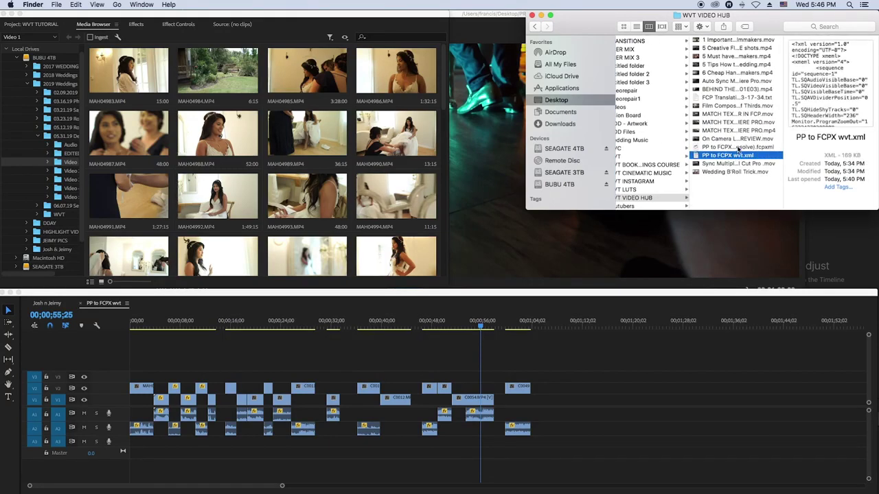
{"action": "left_click", "coordinate": [736, 147]}
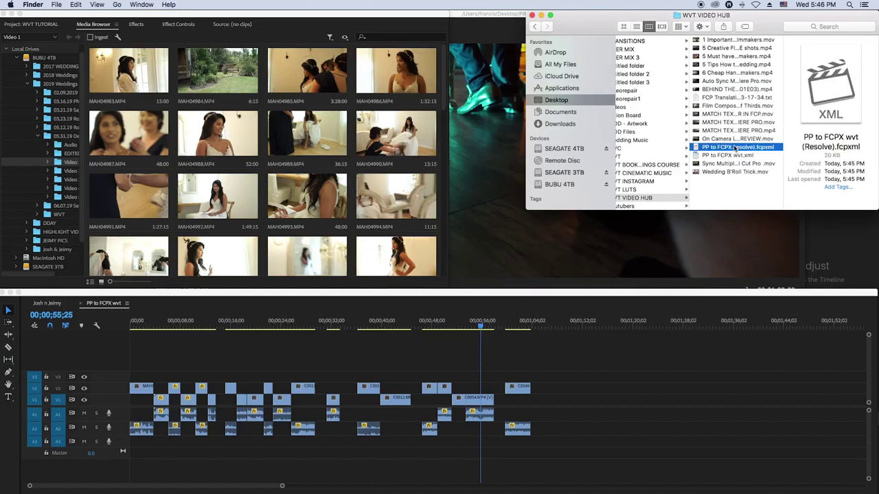
{"action": "left_click", "coordinate": [735, 148]}
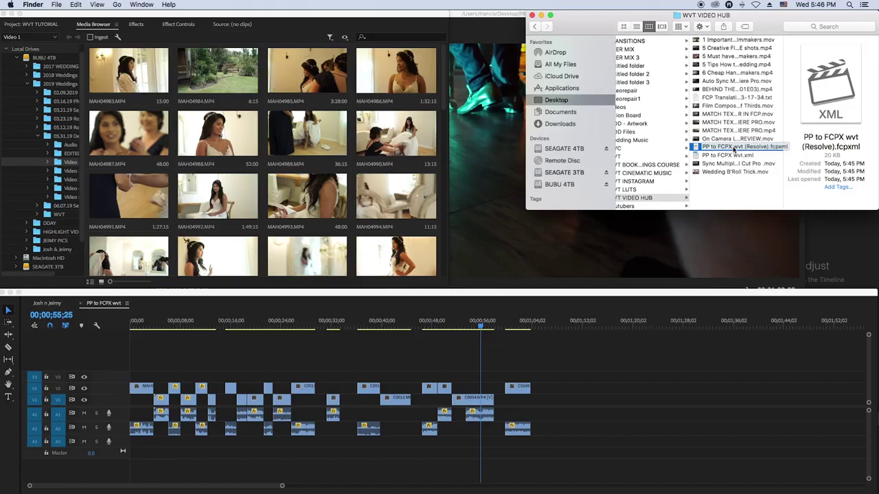
{"action": "double_click", "coordinate": [735, 147]}
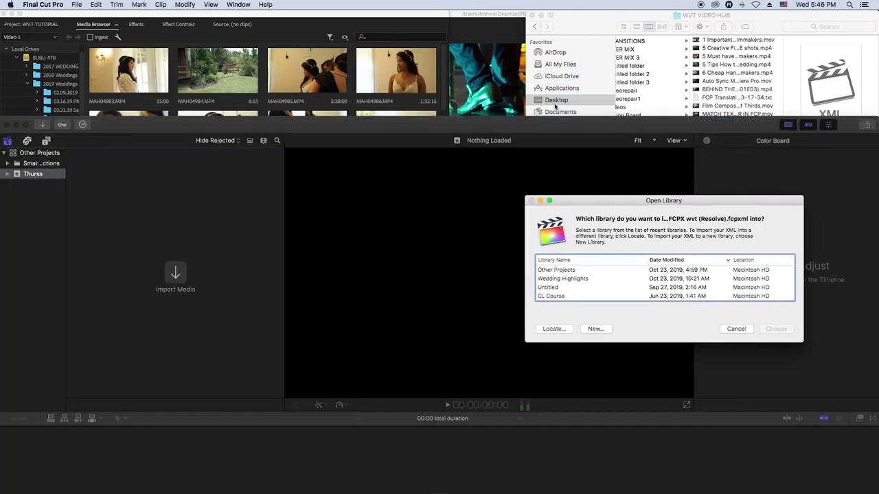
Maximize the Final Cut Pro window and import the fcpxml into the Other Projects library
{"action": "left_click_drag", "start_coordinate": [595, 131], "coordinate": [609, 8]}
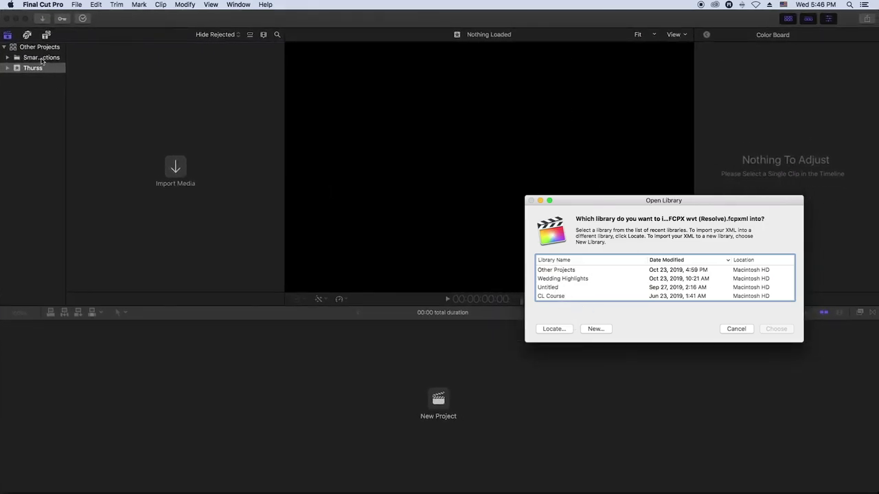
{"action": "left_click", "coordinate": [559, 271]}
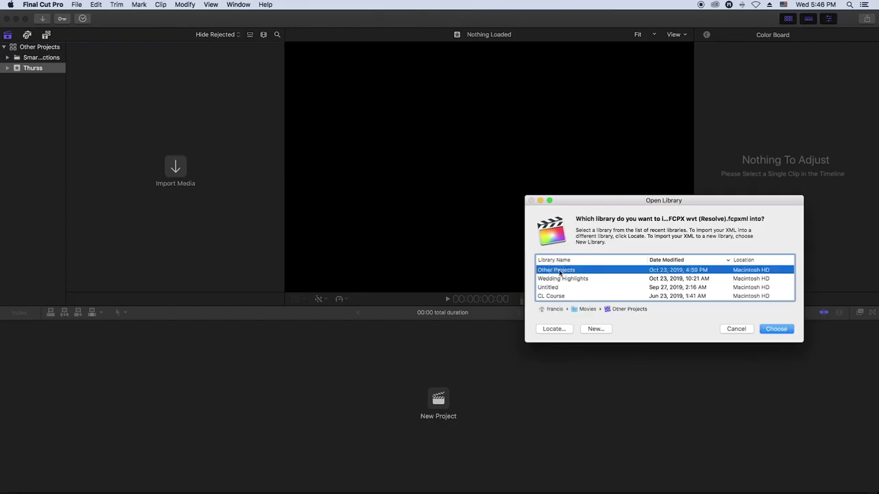
{"action": "left_click", "coordinate": [780, 331]}
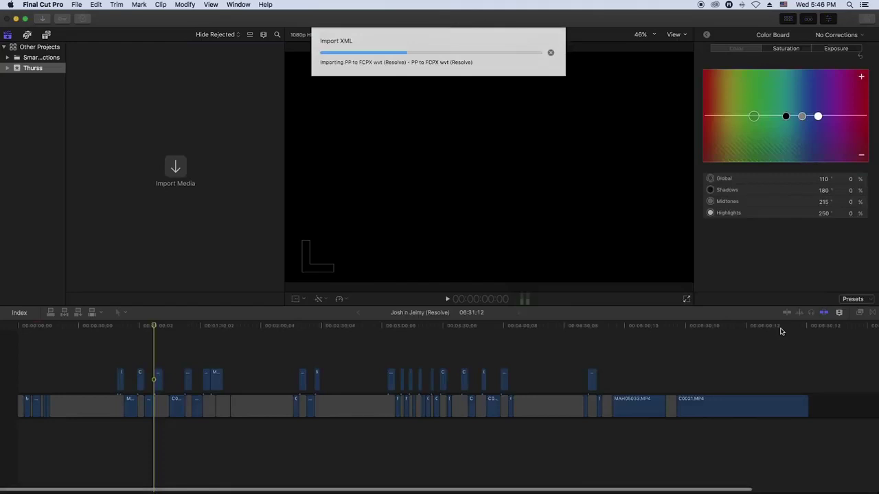
Open the PP to FCPX wvt (Resolve) project from its new event in the timeline
{"action": "left_click", "coordinate": [160, 344]}
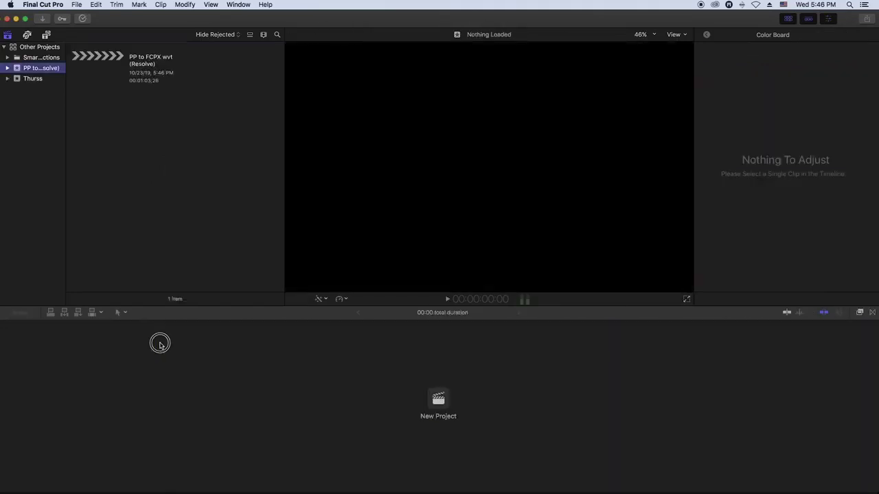
{"action": "left_click", "coordinate": [115, 77]}
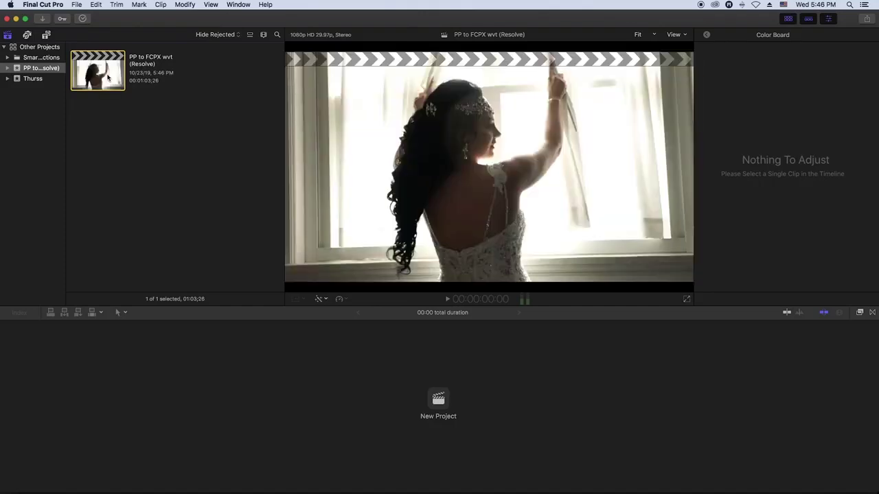
{"action": "double_click", "coordinate": [108, 78]}
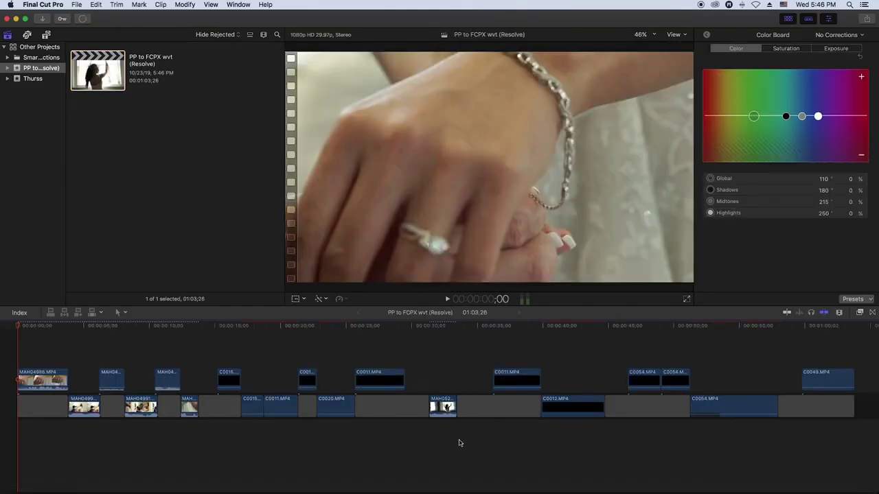
{"action": "left_click", "coordinate": [696, 345]}
{"action": "left_click", "coordinate": [23, 331]}
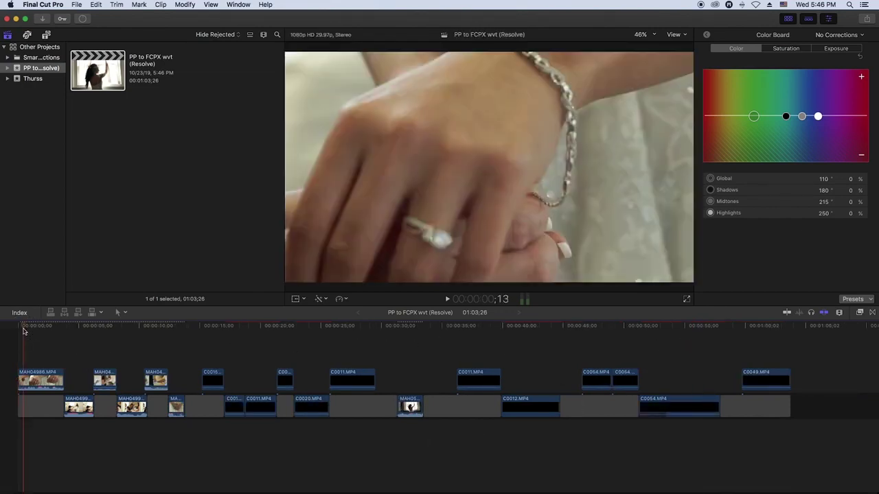
{"action": "key", "text": "space"}
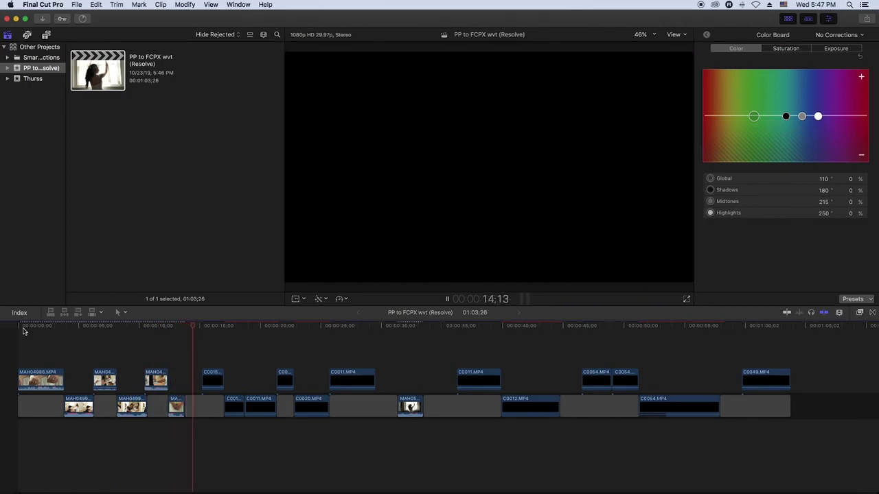
{"action": "left_click", "coordinate": [23, 331]}
{"action": "left_click", "coordinate": [218, 350]}
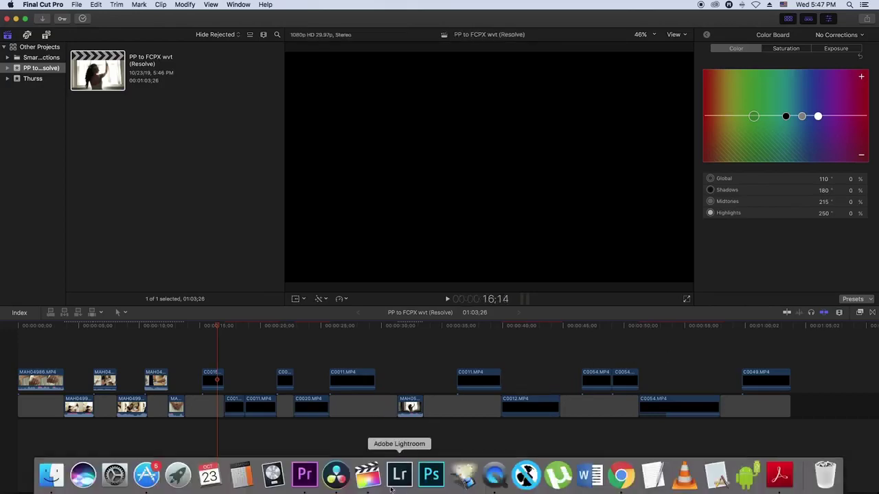
{"action": "left_click", "coordinate": [301, 481]}
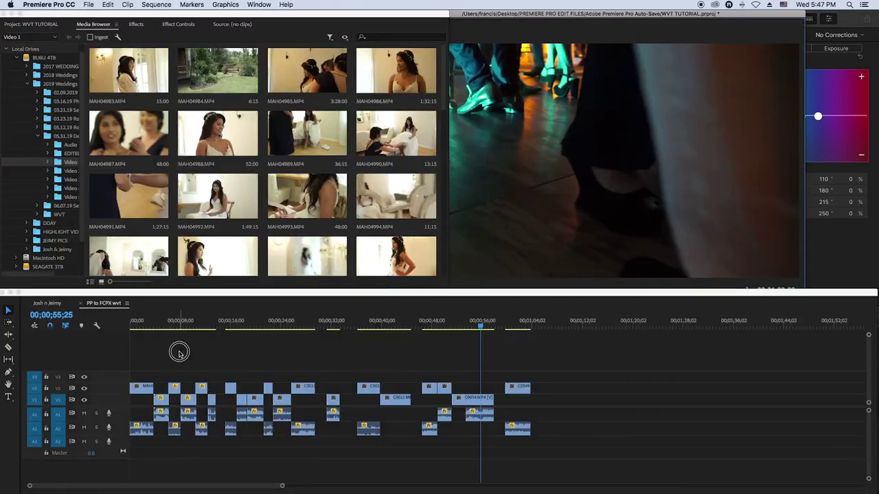
{"action": "left_click", "coordinate": [143, 324]}
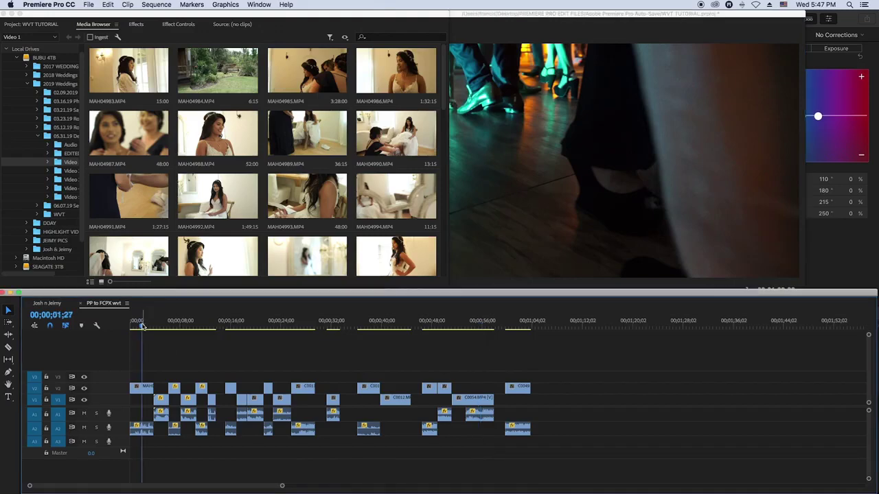
{"action": "left_click_drag", "start_coordinate": [143, 326], "coordinate": [146, 325]}
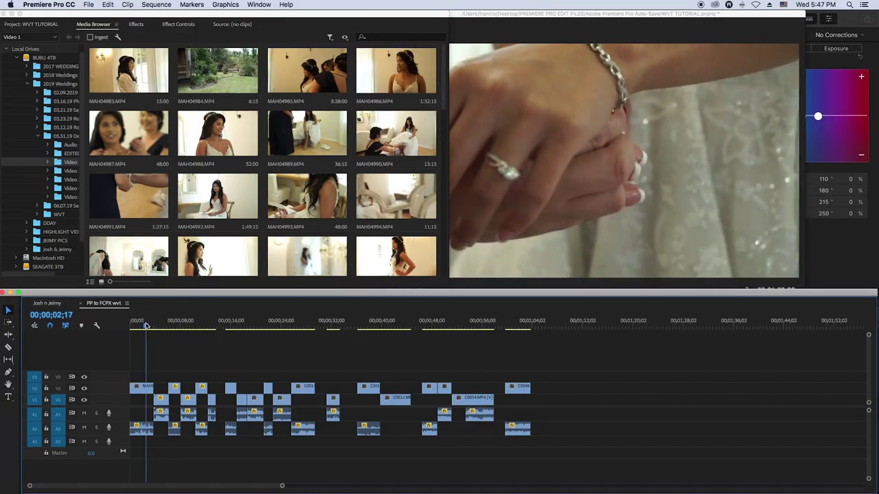
{"action": "key", "text": "space"}
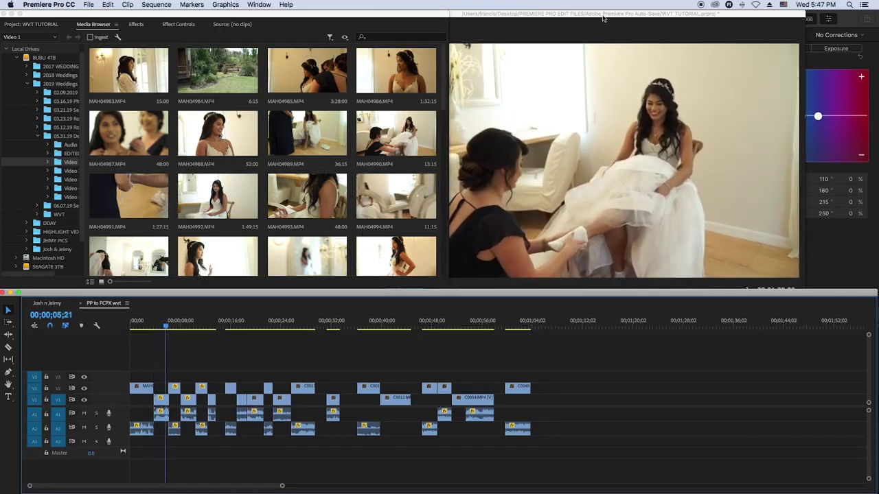
{"action": "left_click_drag", "start_coordinate": [604, 13], "coordinate": [667, 7]}
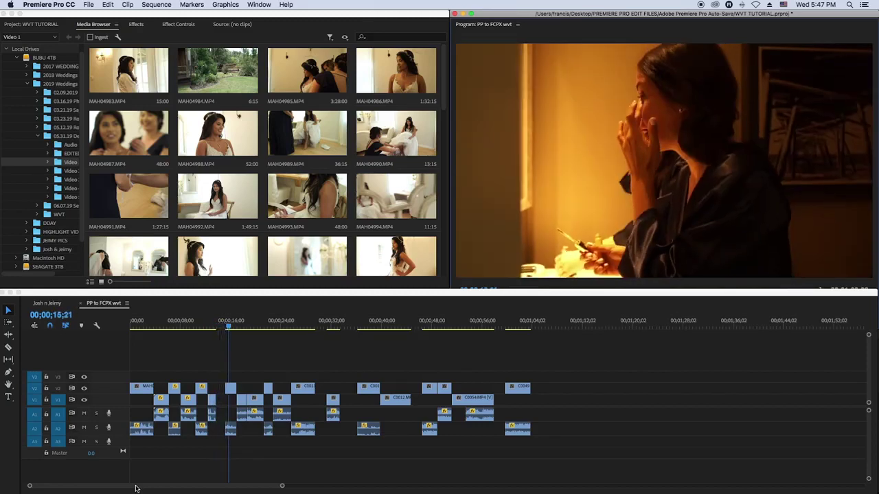
{"action": "mouse_move", "coordinate": [233, 491]}
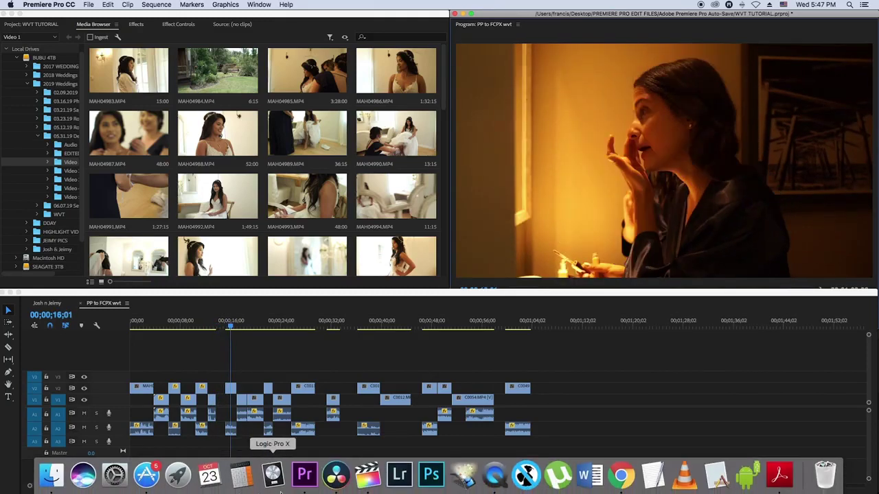
{"action": "left_click", "coordinate": [369, 478]}
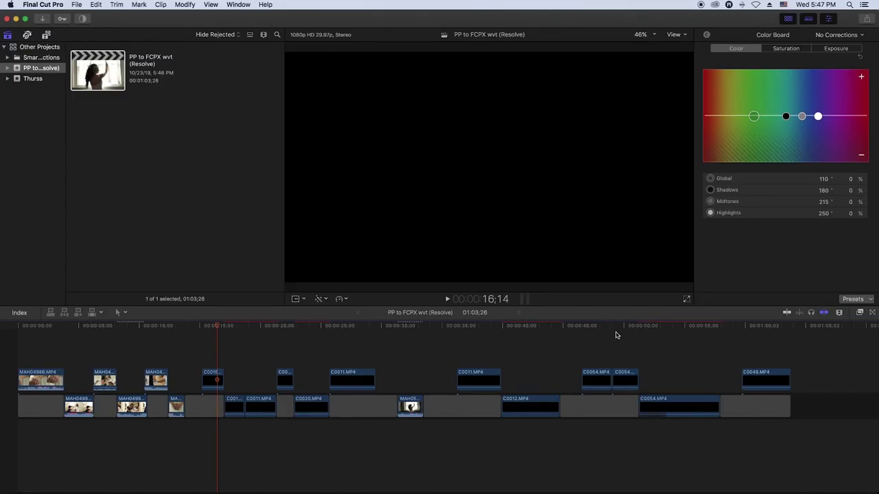
{"action": "mouse_move", "coordinate": [199, 491]}
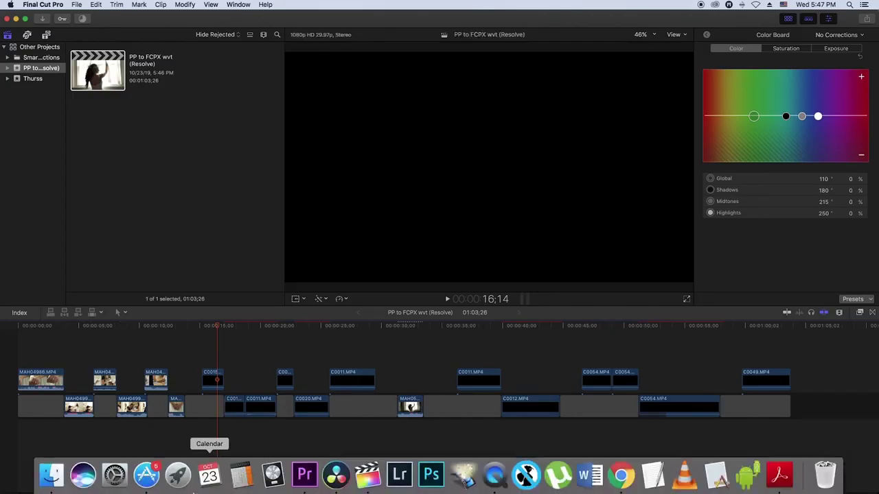
{"action": "left_click", "coordinate": [146, 475]}
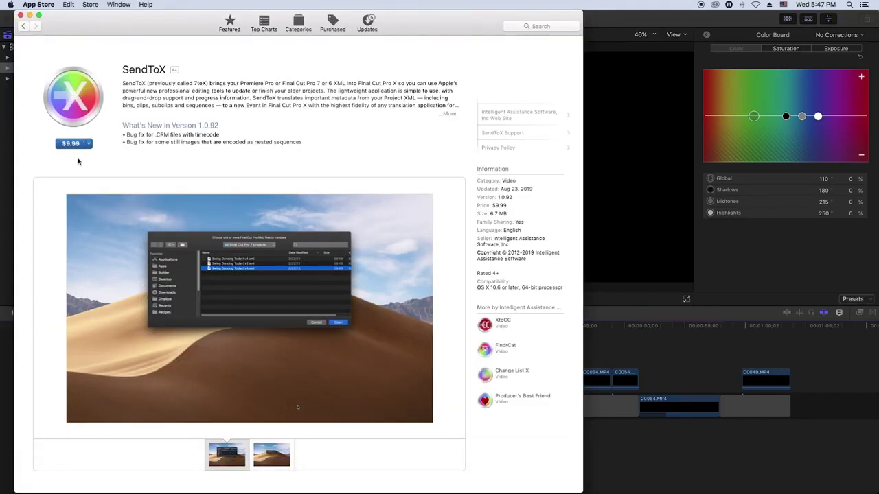
{"action": "left_click", "coordinate": [637, 16]}
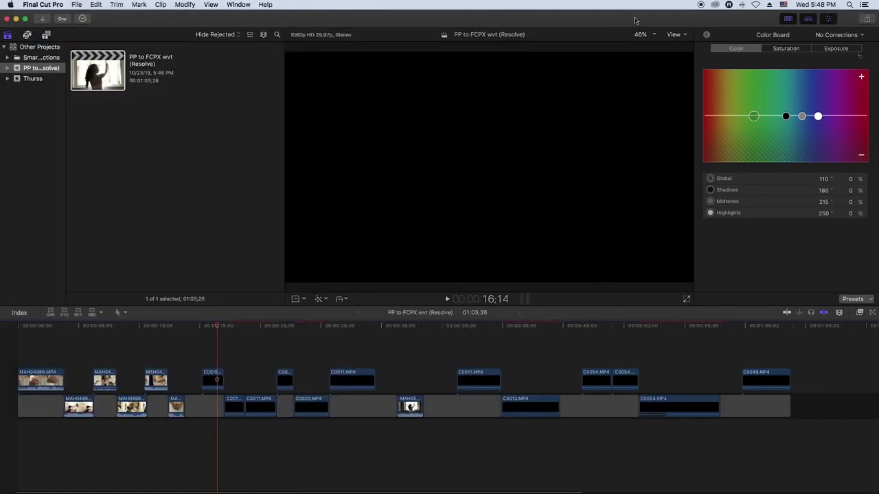